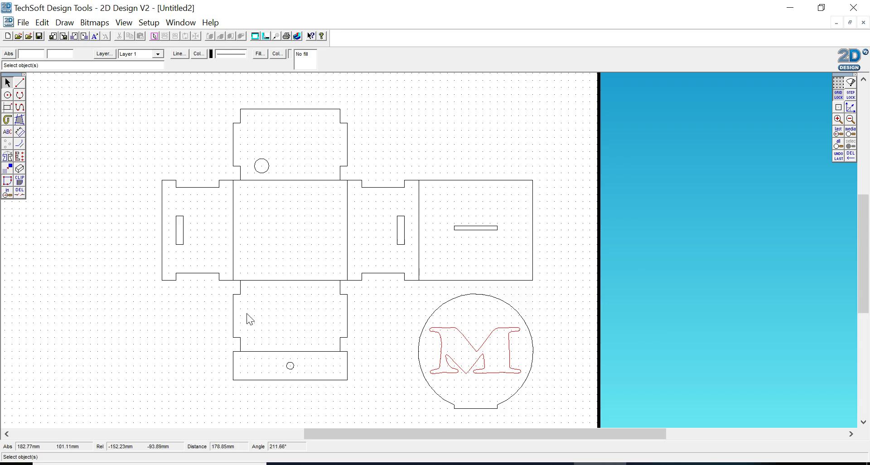
# Create a new blank drawing in a full-size window with grid lock turned on
pyautogui.click(7, 36)
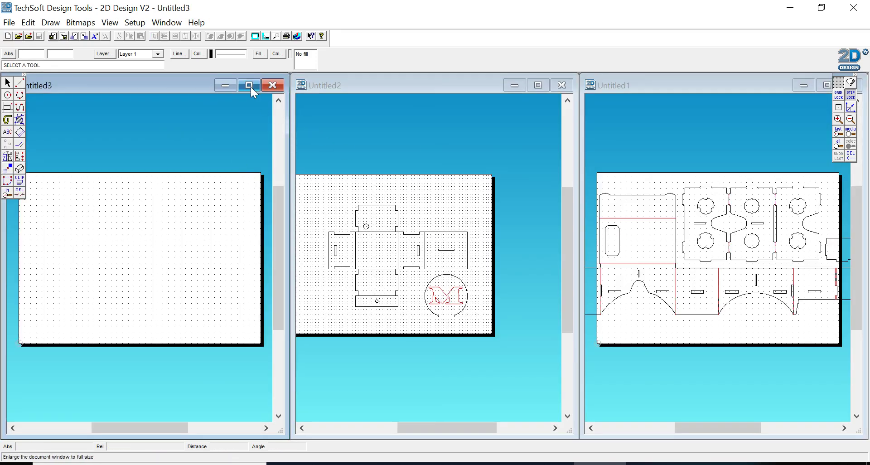
pyautogui.click(249, 85)
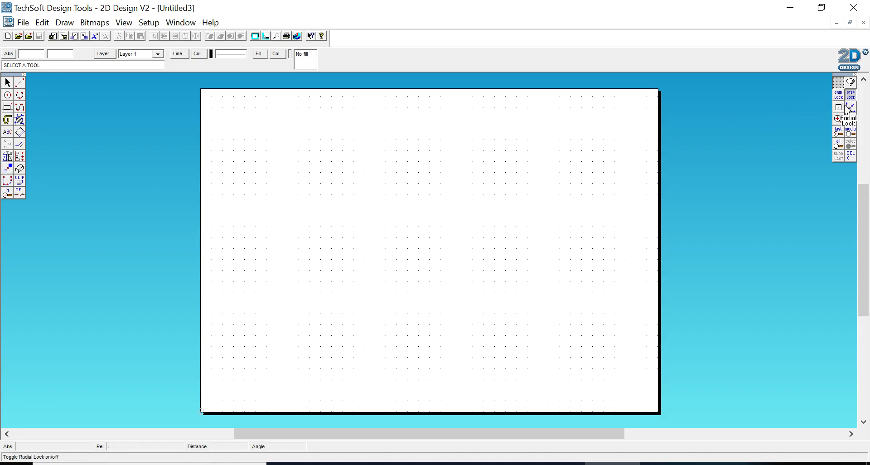
pyautogui.click(840, 96)
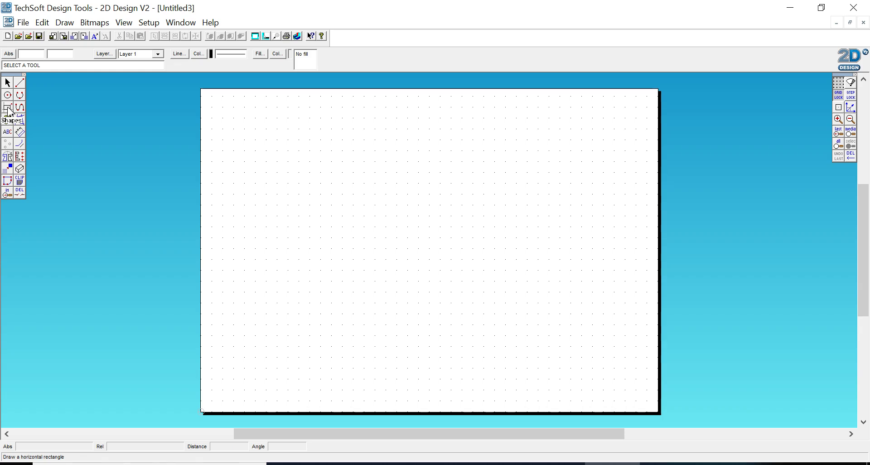
# Draw a 70 × 70 mm square near the centre of the page as the base panel
pyautogui.click(8, 109)
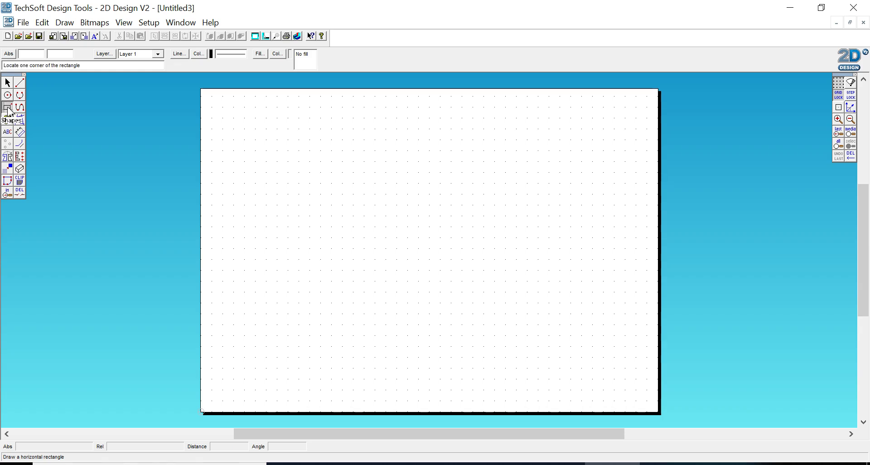
pyautogui.click(364, 205)
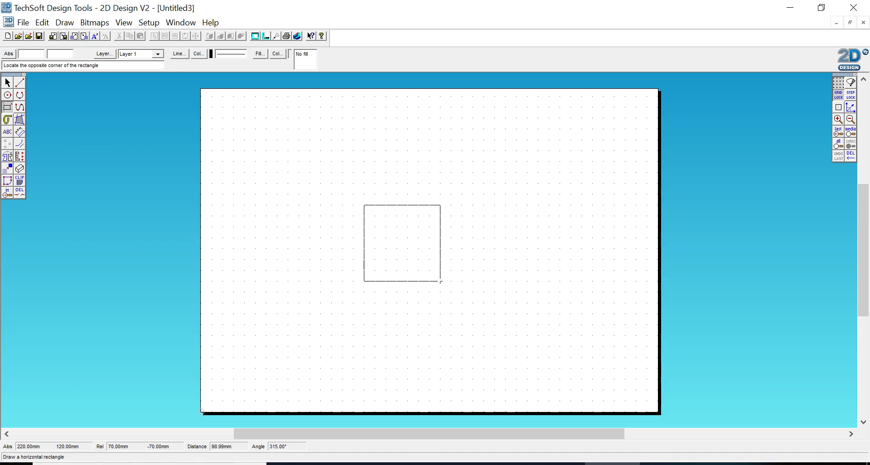
pyautogui.click(440, 282)
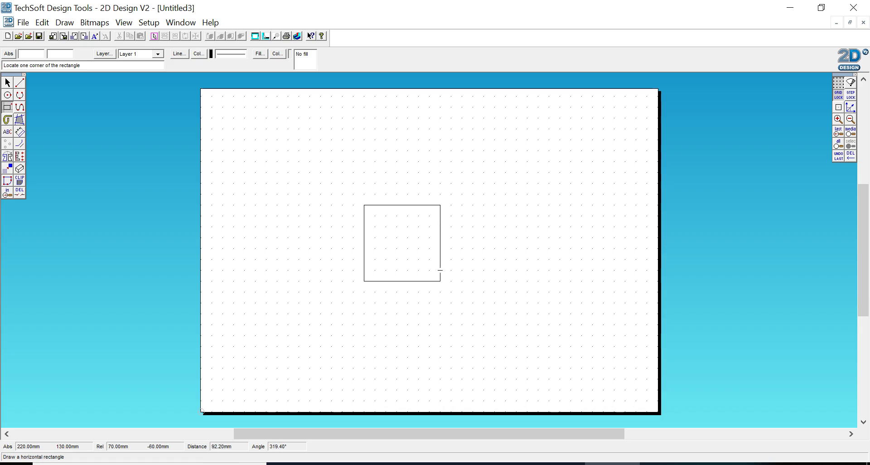
# Draw four side panels, each 70 × 50 mm, outward from the four edges of the central square to form a cross
pyautogui.click(364, 205)
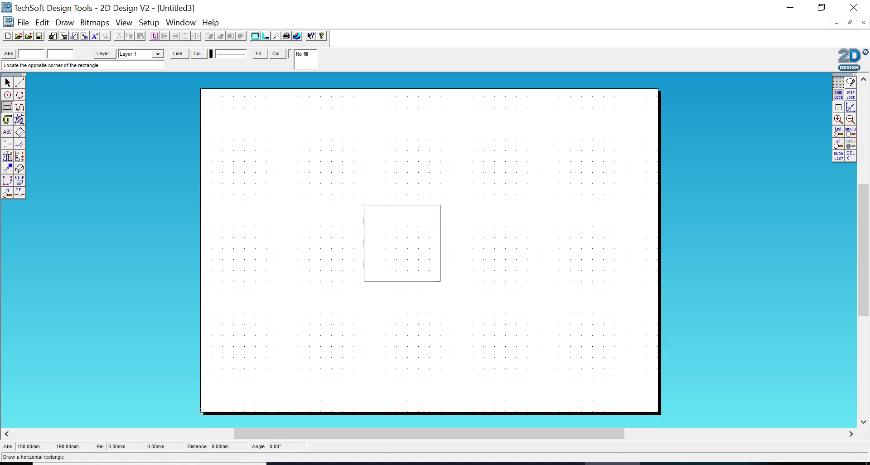
pyautogui.click(440, 150)
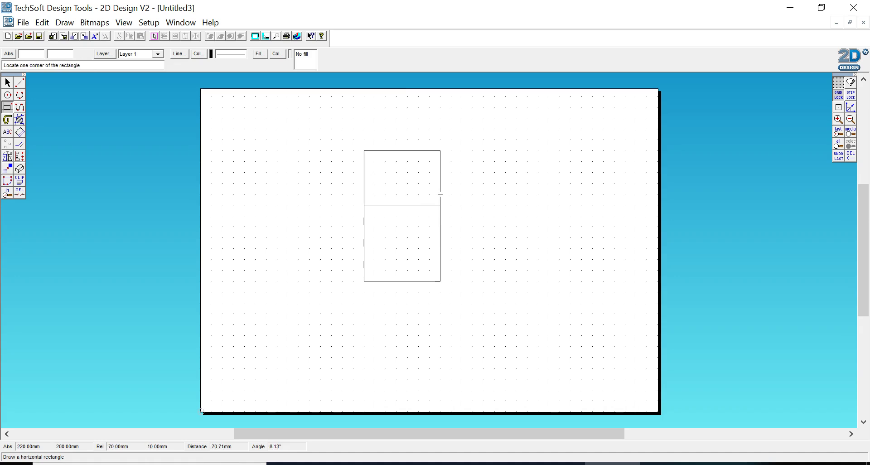
pyautogui.click(440, 204)
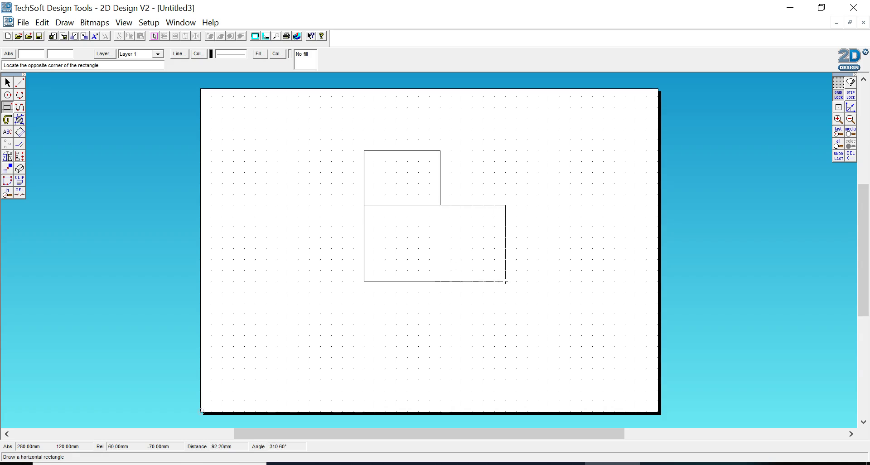
pyautogui.click(495, 281)
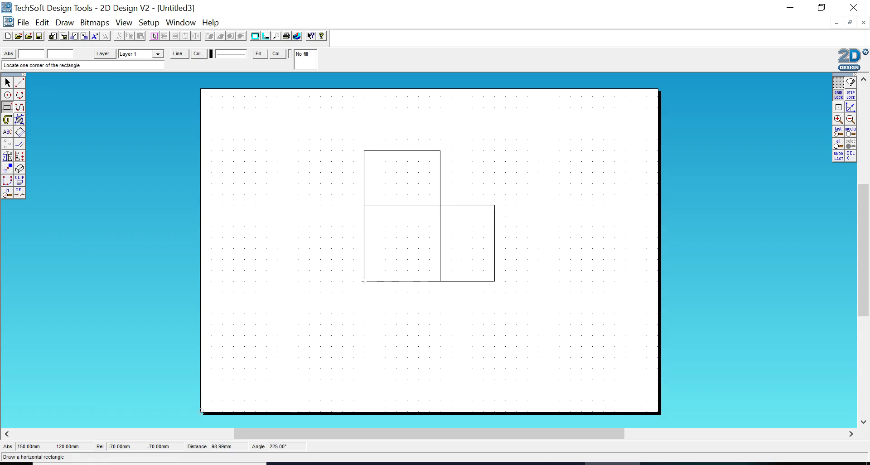
pyautogui.click(364, 281)
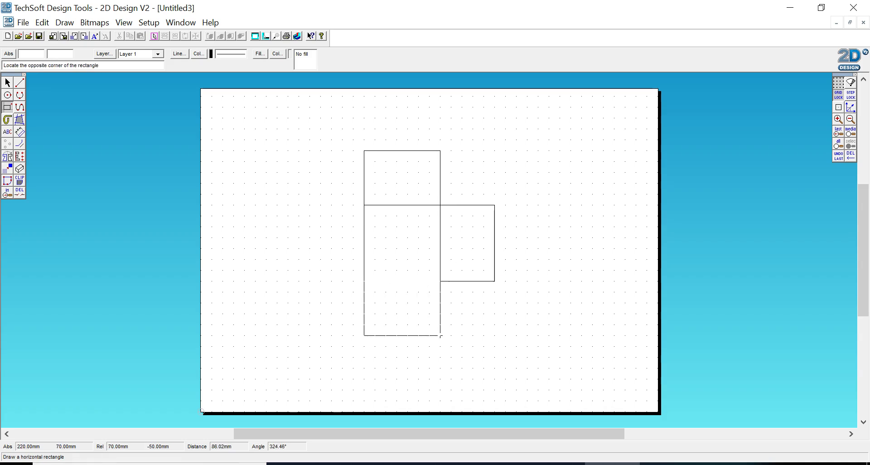
pyautogui.click(440, 335)
pyautogui.click(364, 281)
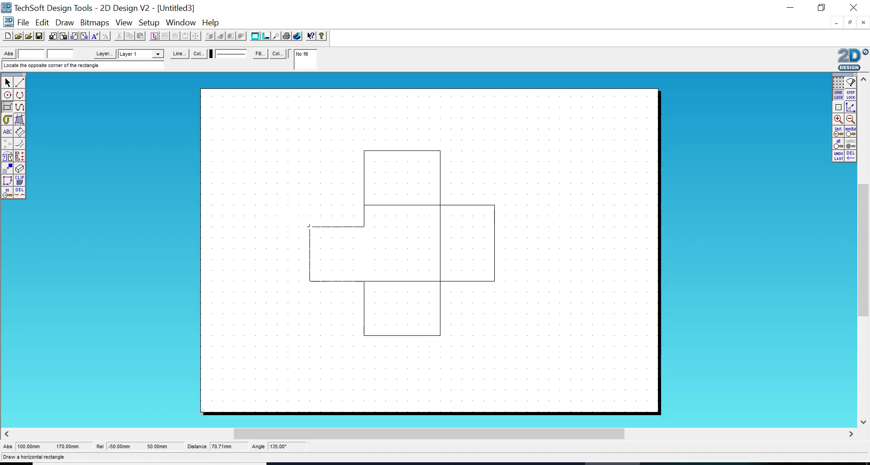
pyautogui.click(310, 204)
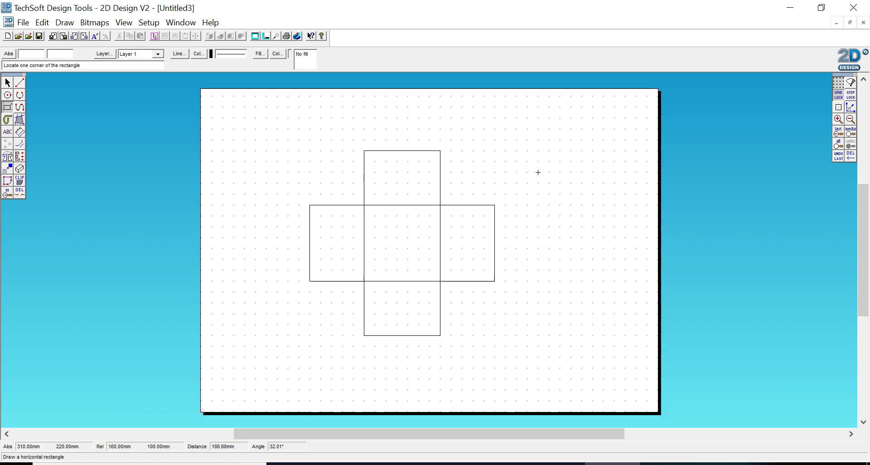
# Set the grid spacing to 5 mm in both X and Y
pyautogui.rightClick(838, 83)
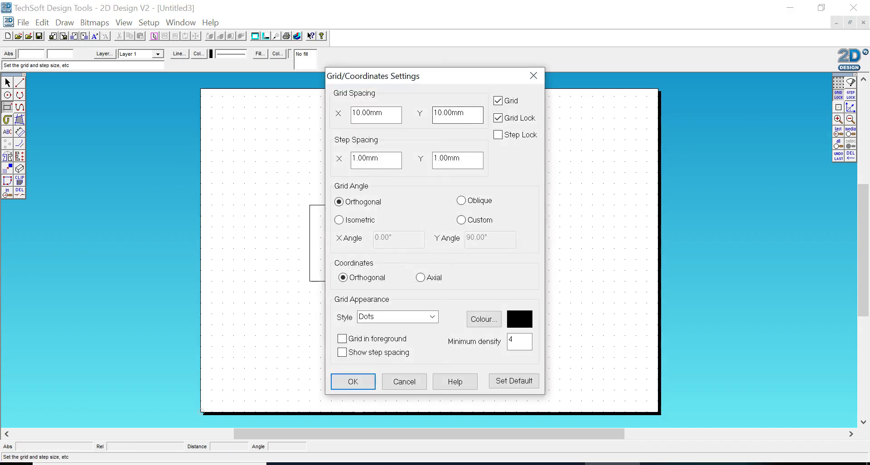
pyautogui.doubleClick(356, 112)
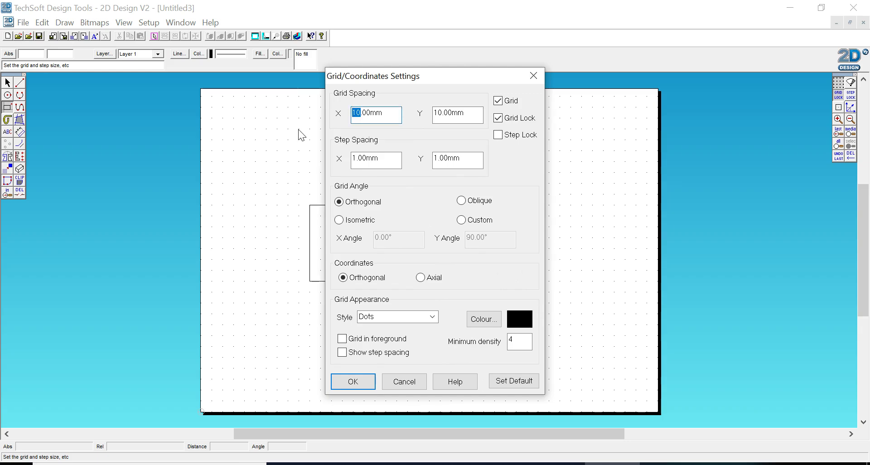
pyautogui.write('5')
pyautogui.press('Tab')
pyautogui.write('5.00mm')
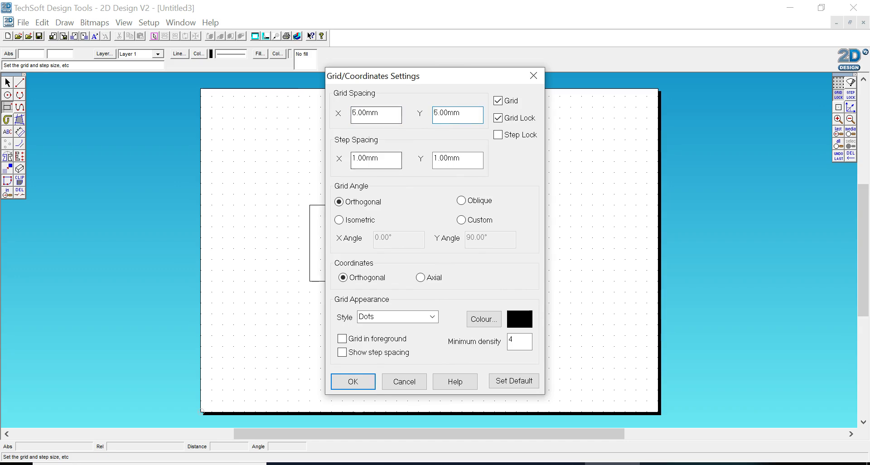
pyautogui.click(356, 380)
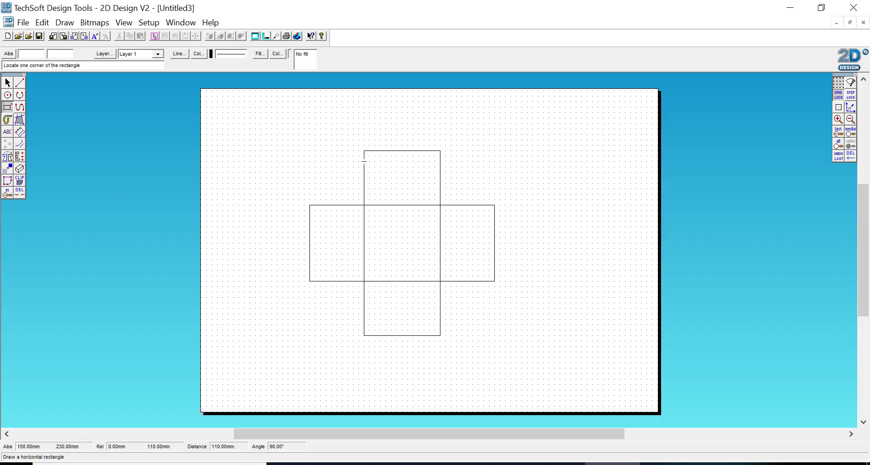
# Draw a 5 × 30 mm tab outside the upper panel's left edge and a matching 30 × 5 mm notch inside the left panel's upper edge
pyautogui.click(364, 160)
pyautogui.click(359, 195)
pyautogui.click(321, 204)
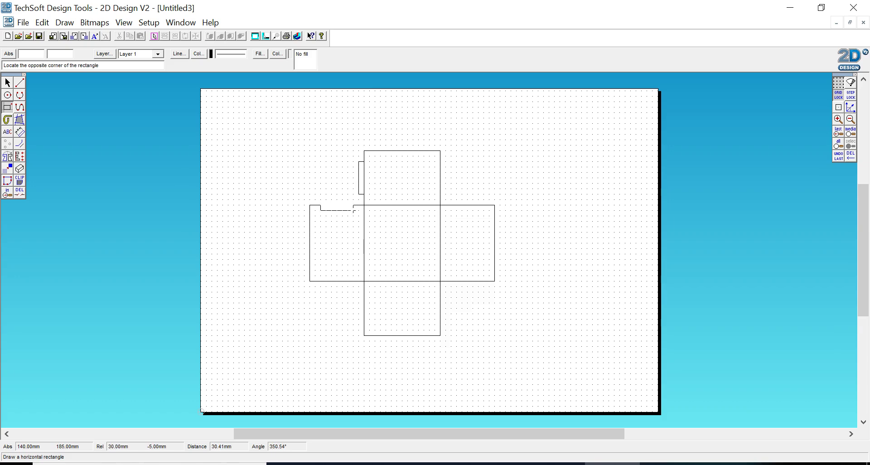
pyautogui.click(353, 210)
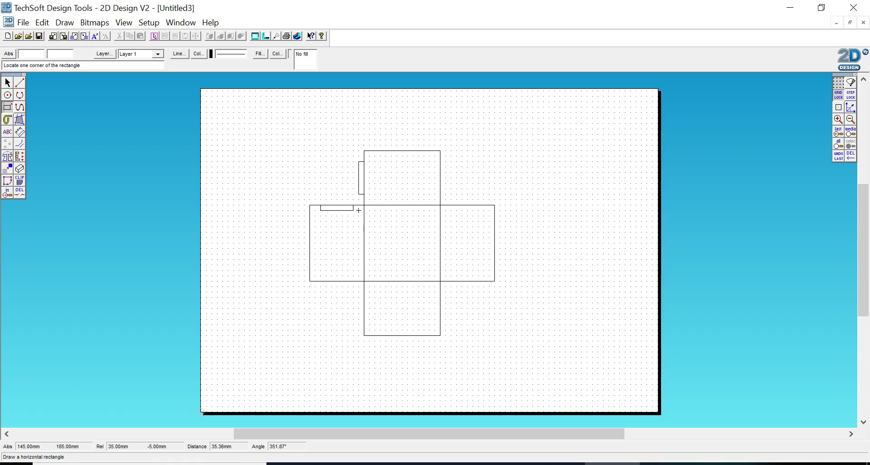
# Delete the panel edge segments between the intersections where the tab and the notch meet the upper and left panels
pyautogui.click(20, 193)
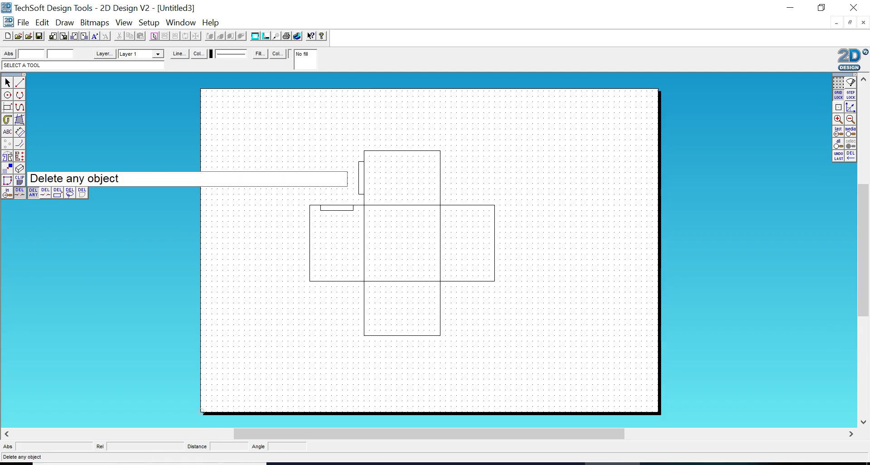
pyautogui.click(46, 193)
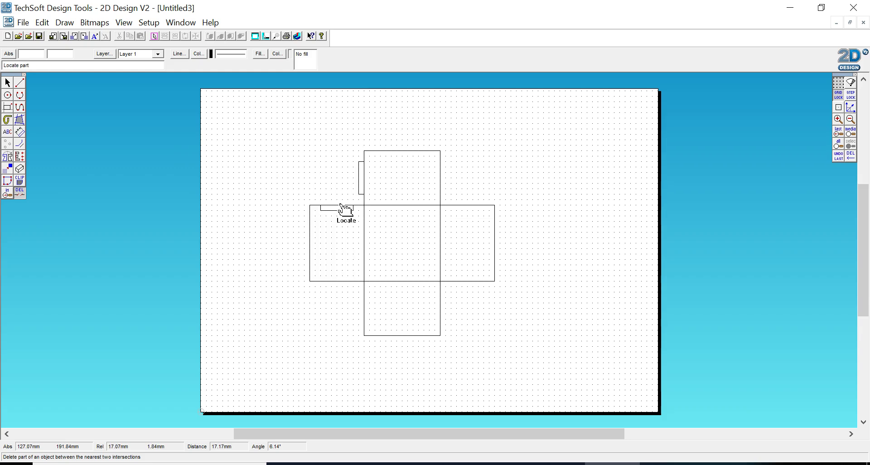
pyautogui.click(365, 185)
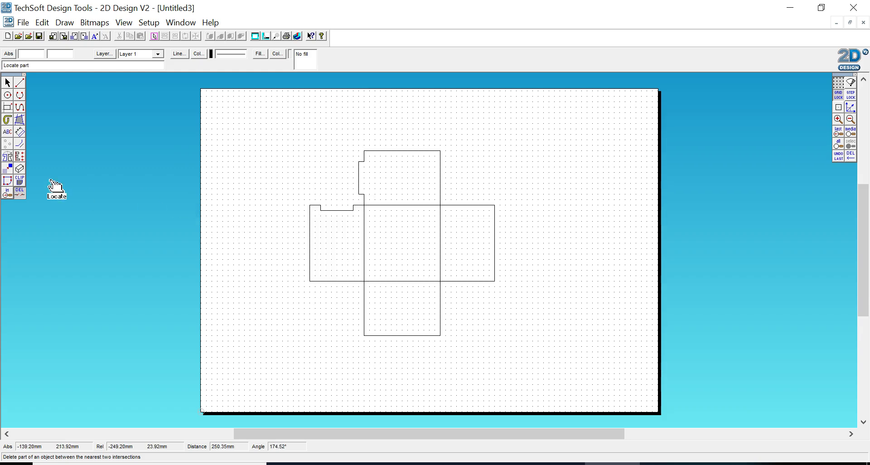
# Mirror the tab and notch as a repeat about the vertical centreline of the net, keeping the originals
pyautogui.click(7, 83)
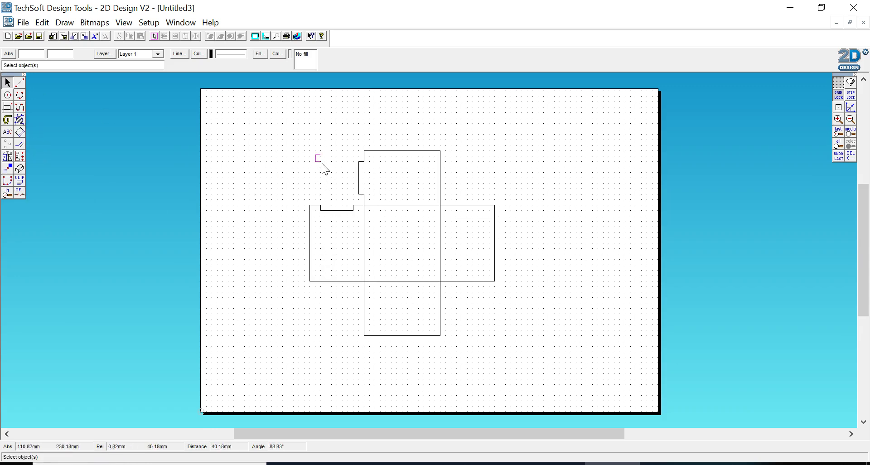
pyautogui.moveTo(322, 163); pyautogui.dragTo(376, 225)
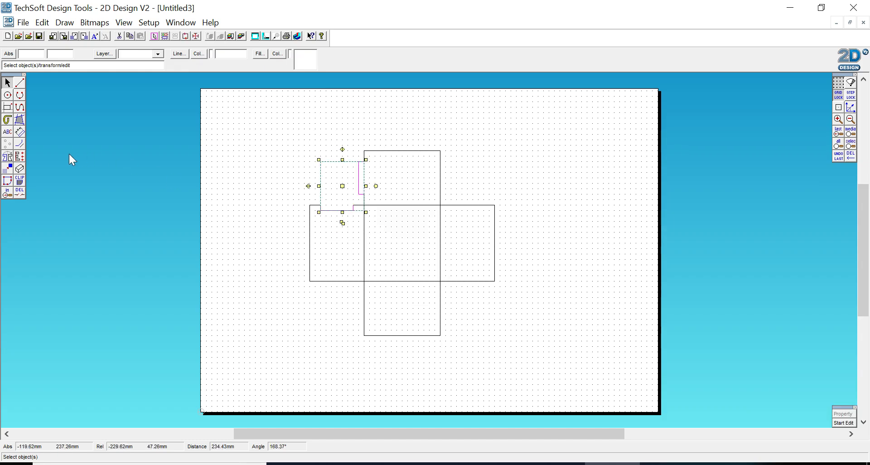
pyautogui.click(10, 158)
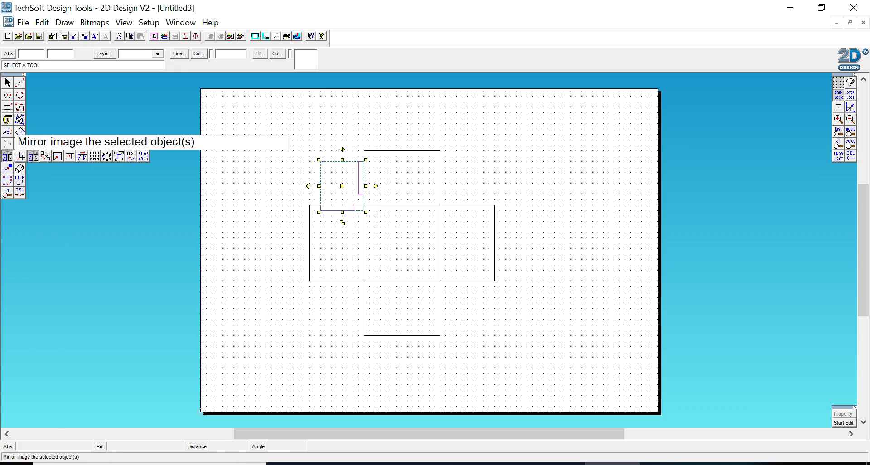
pyautogui.click(34, 157)
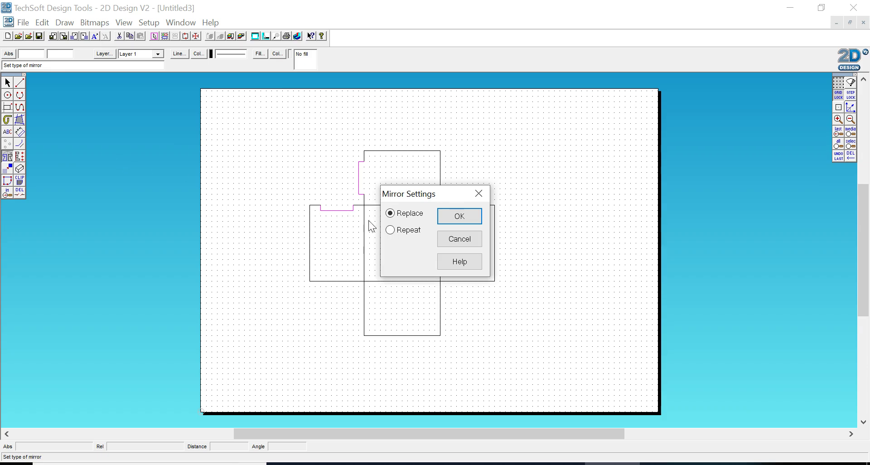
pyautogui.click(391, 229)
pyautogui.click(460, 216)
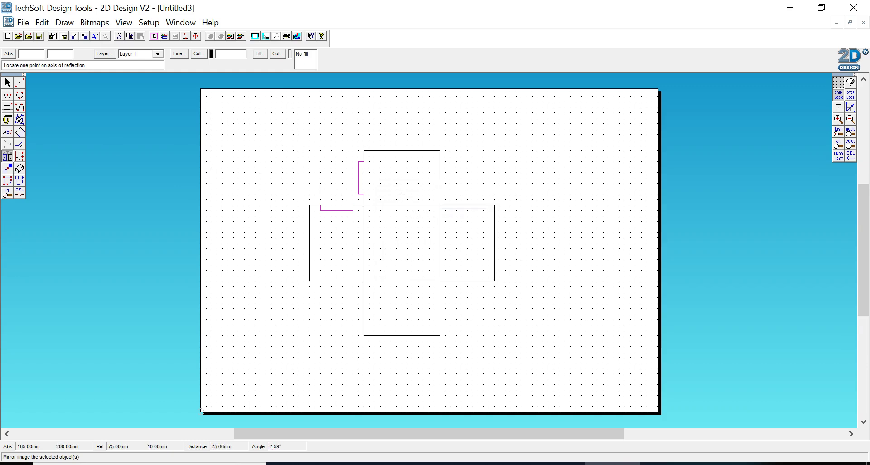
pyautogui.click(402, 194)
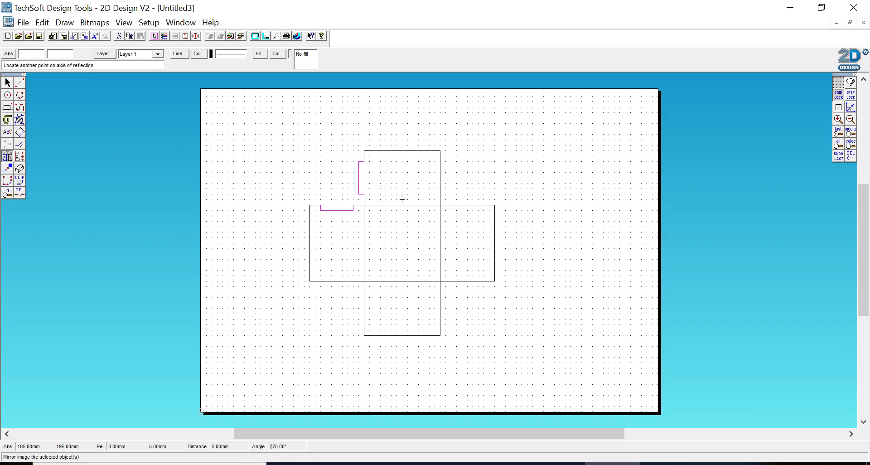
pyautogui.click(402, 238)
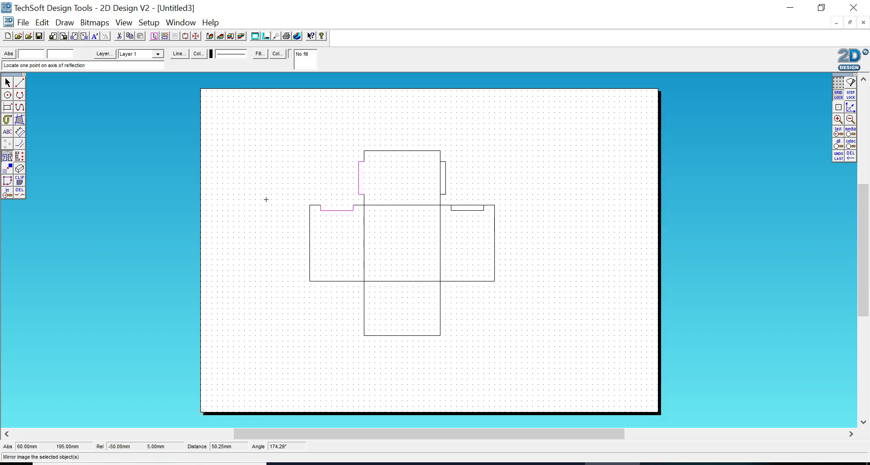
# Mirror both upper tabs and both notches as a repeat about the horizontal centreline of the central square
pyautogui.click(7, 82)
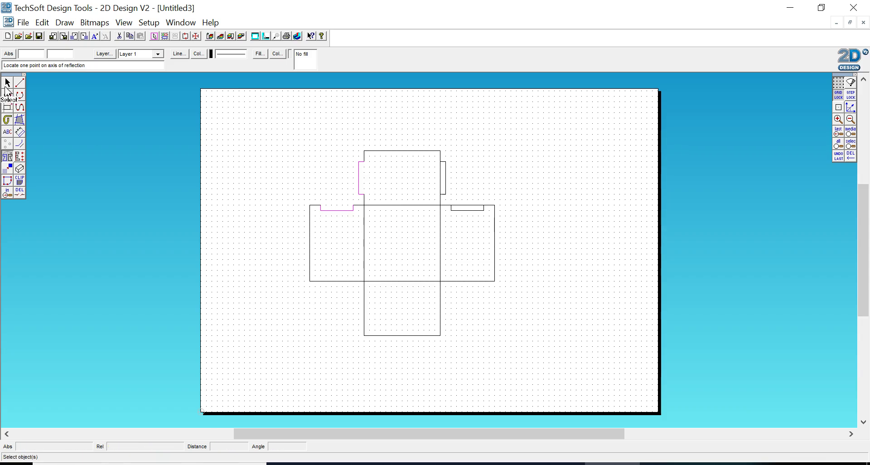
pyautogui.rightClick(243, 165)
pyautogui.click(294, 132)
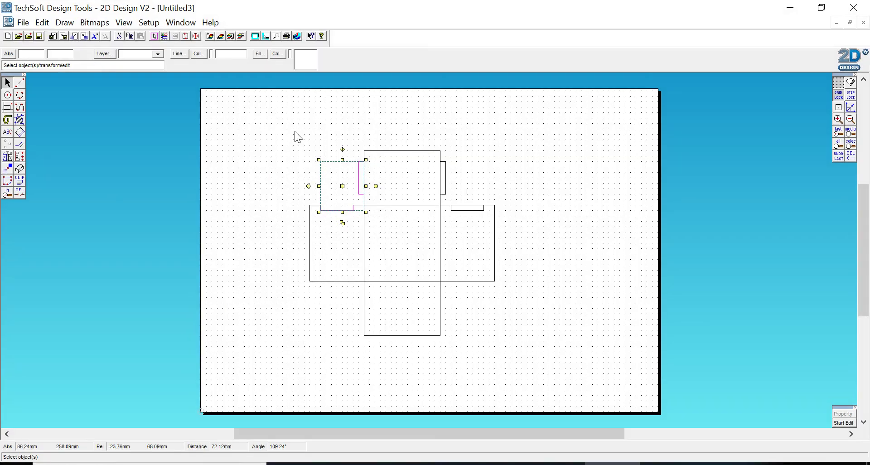
pyautogui.click(305, 163)
pyautogui.moveTo(314, 155); pyautogui.dragTo(489, 227)
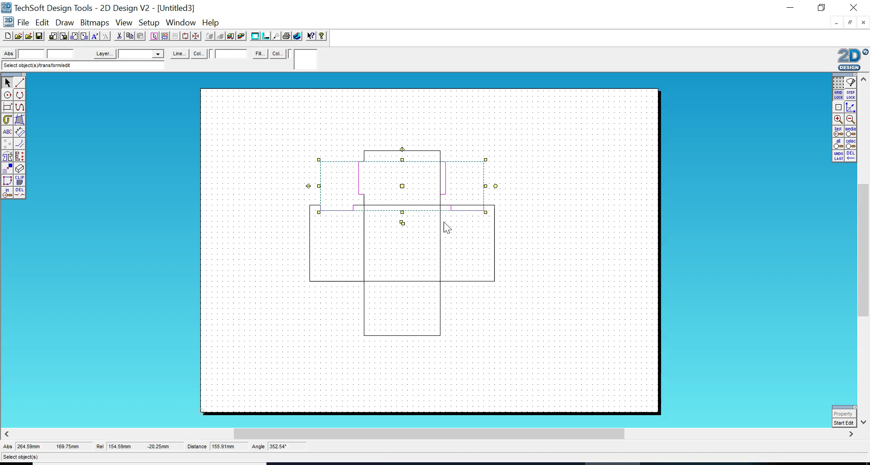
pyautogui.click(9, 158)
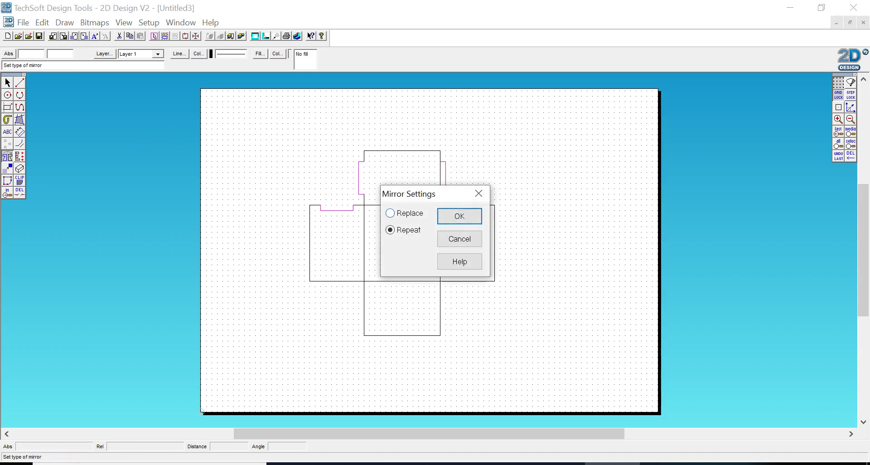
pyautogui.click(459, 216)
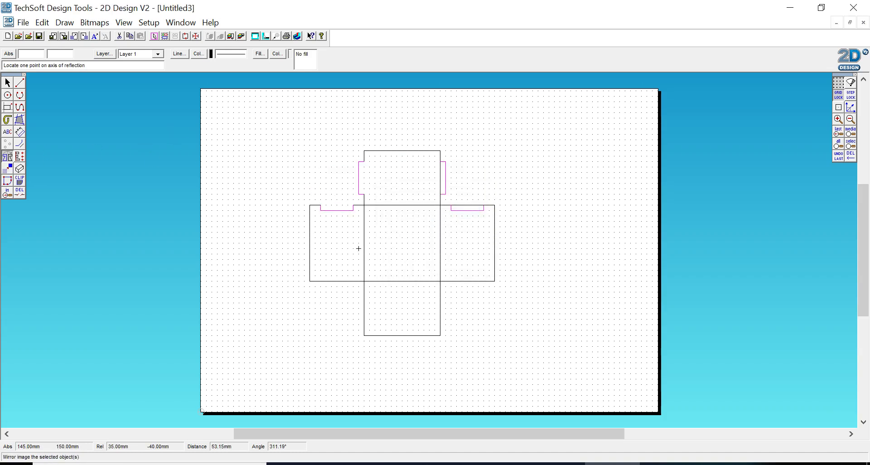
pyautogui.click(364, 243)
pyautogui.click(391, 243)
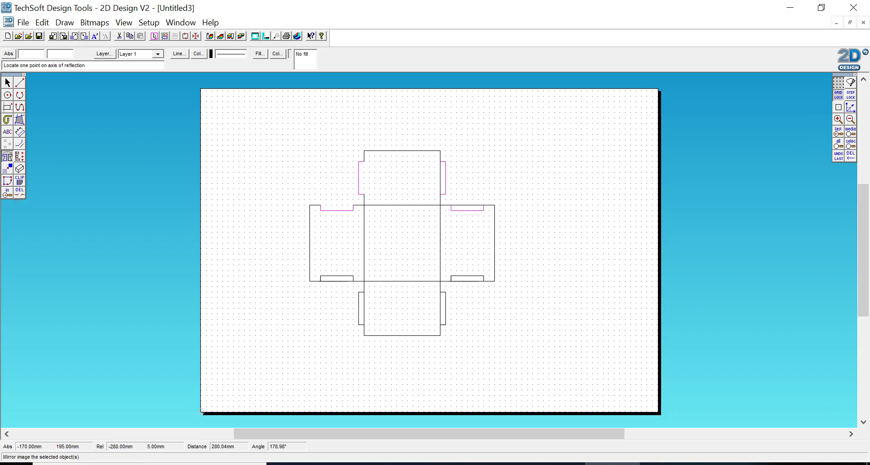
# Delete the panel edge segments between intersections wherever the mirrored tabs and notches meet the upper, right, lower and left panels
pyautogui.click(21, 195)
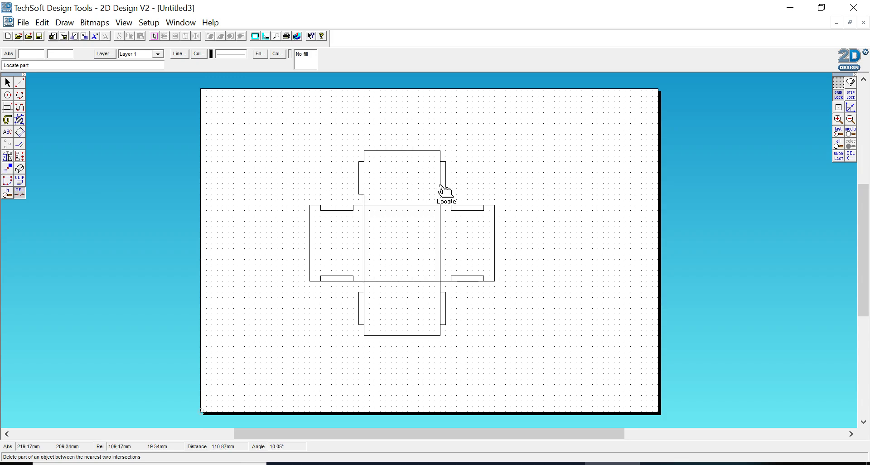
pyautogui.click(475, 204)
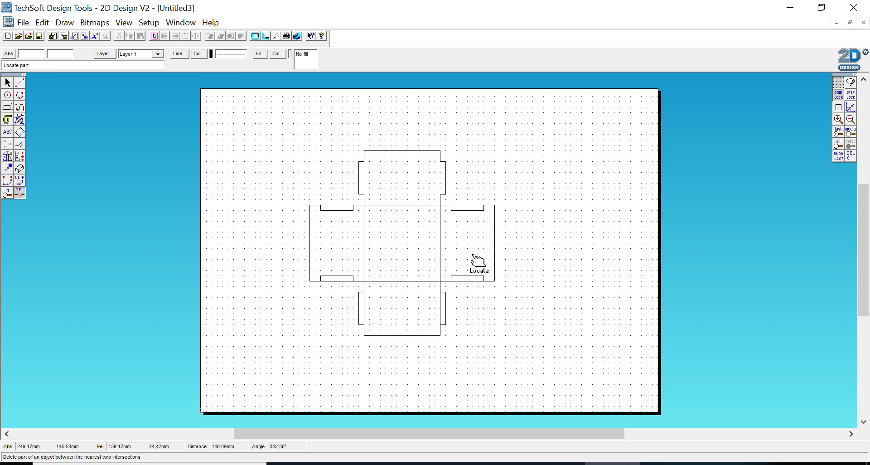
pyautogui.click(469, 276)
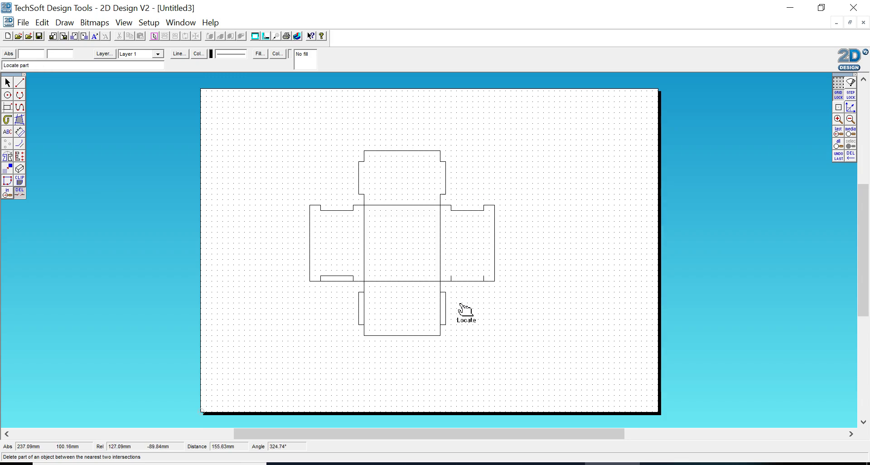
pyautogui.hotkey('ctrl', 'z')
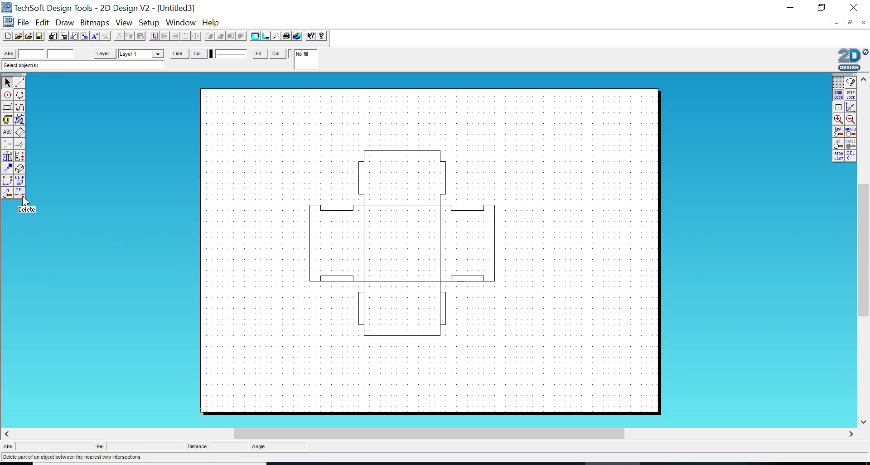
pyautogui.click(465, 281)
pyautogui.click(440, 313)
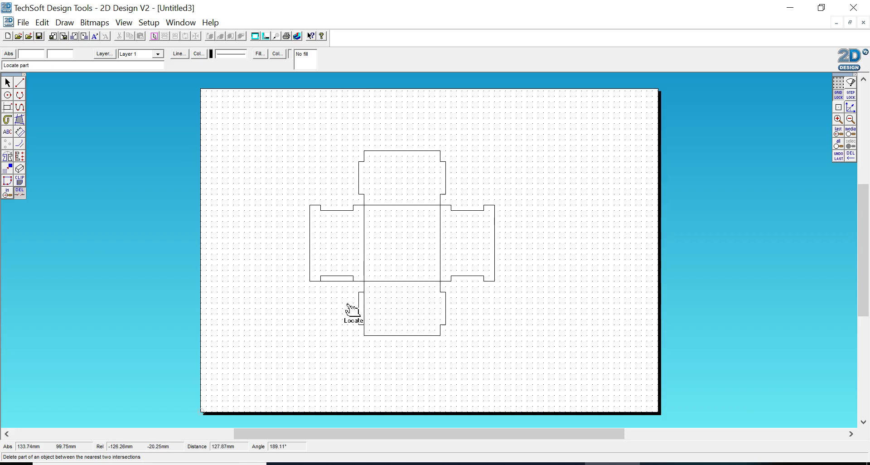
pyautogui.click(365, 315)
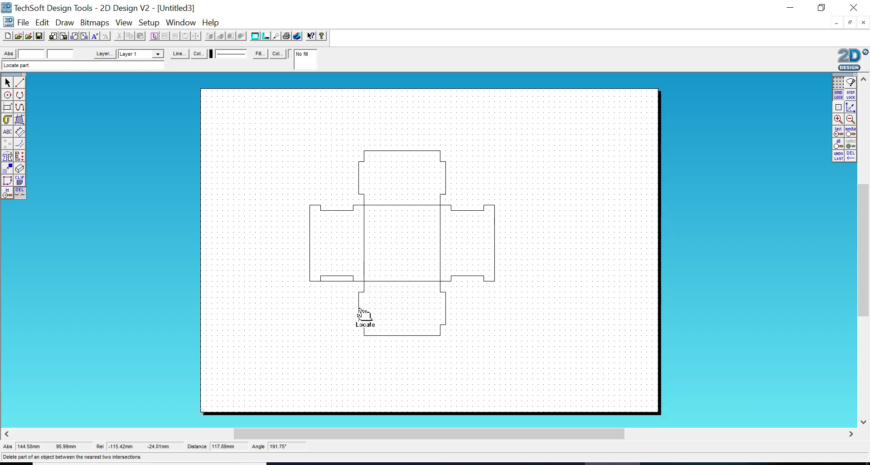
pyautogui.click(328, 282)
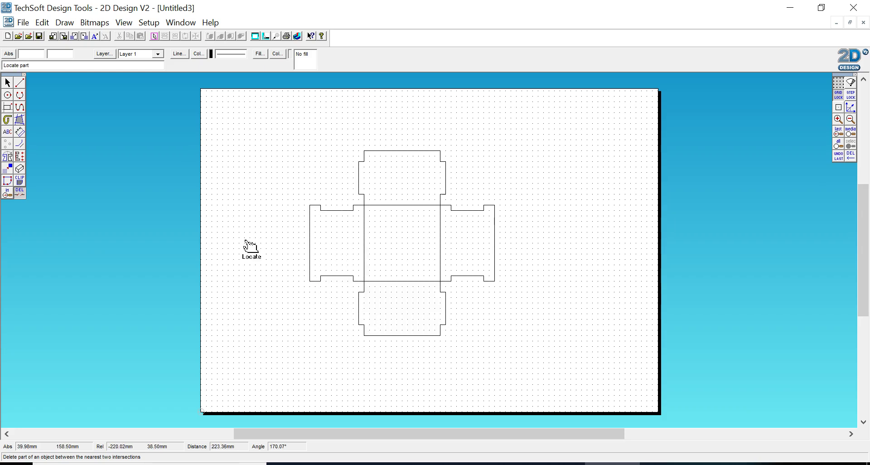
# Move the left and right panels with their notches 5 mm outward, away from the central square
pyautogui.click(8, 83)
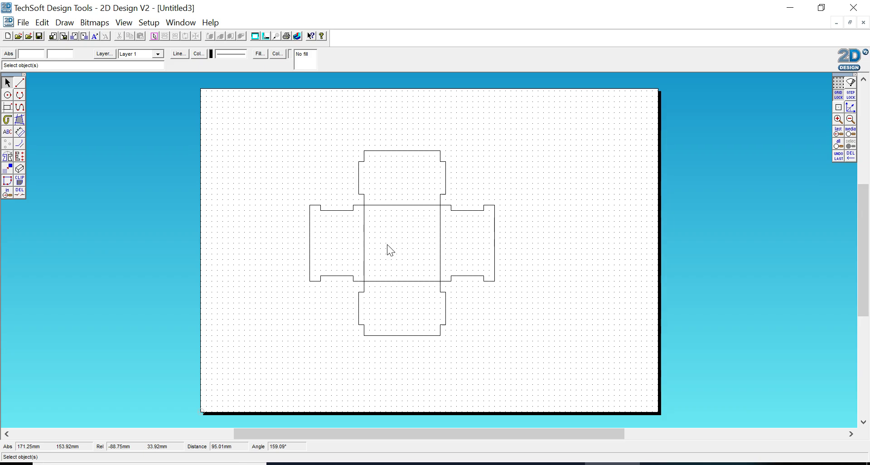
pyautogui.moveTo(330, 235); pyautogui.dragTo(376, 298)
pyautogui.moveTo(335, 242); pyautogui.dragTo(328, 241)
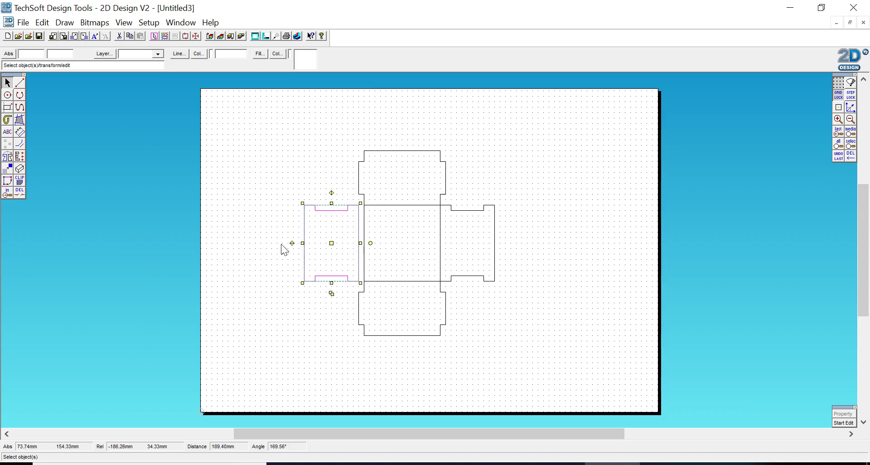
pyautogui.moveTo(427, 198); pyautogui.dragTo(520, 286)
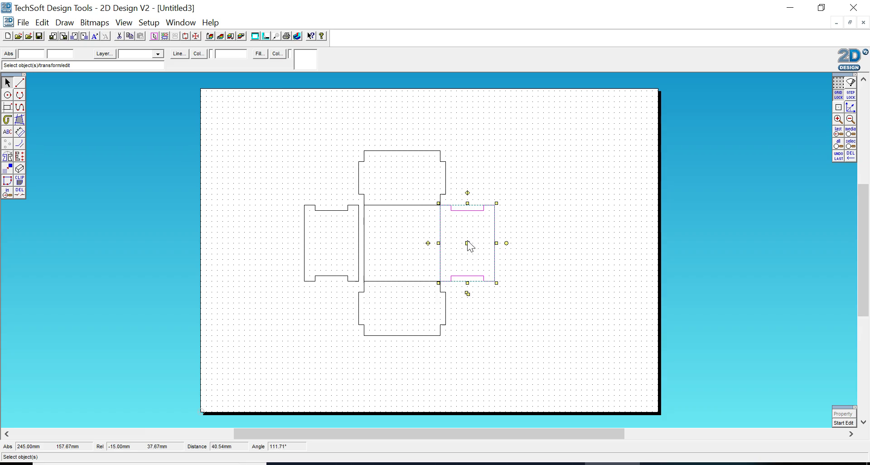
pyautogui.moveTo(466, 243); pyautogui.dragTo(472, 243)
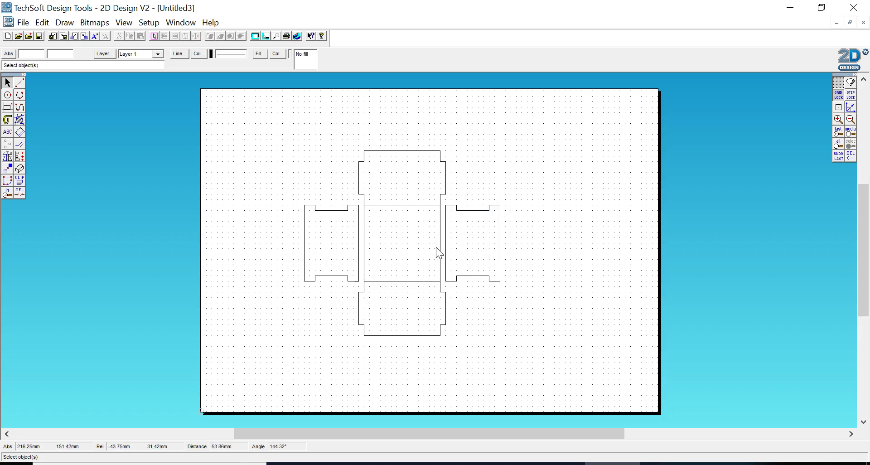
# Widen the central square by 5 mm on each side so its edges meet the left and right panels
pyautogui.click(440, 247)
pyautogui.moveTo(441, 243); pyautogui.dragTo(448, 243)
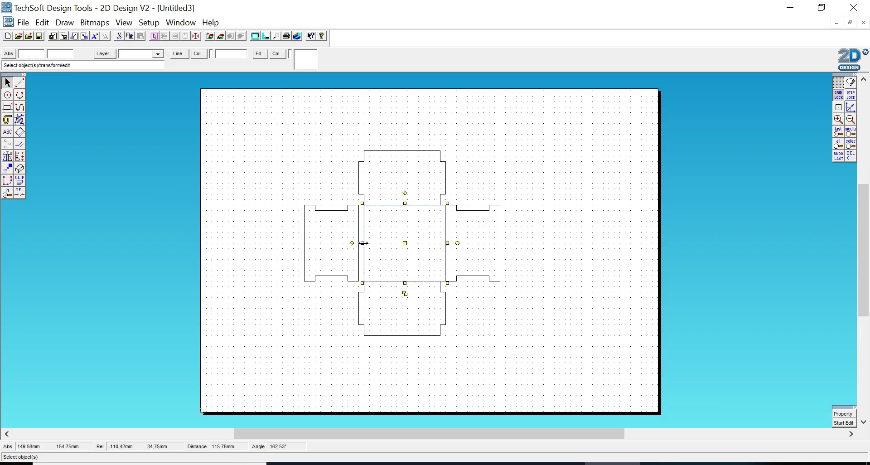
pyautogui.moveTo(363, 243); pyautogui.dragTo(358, 243)
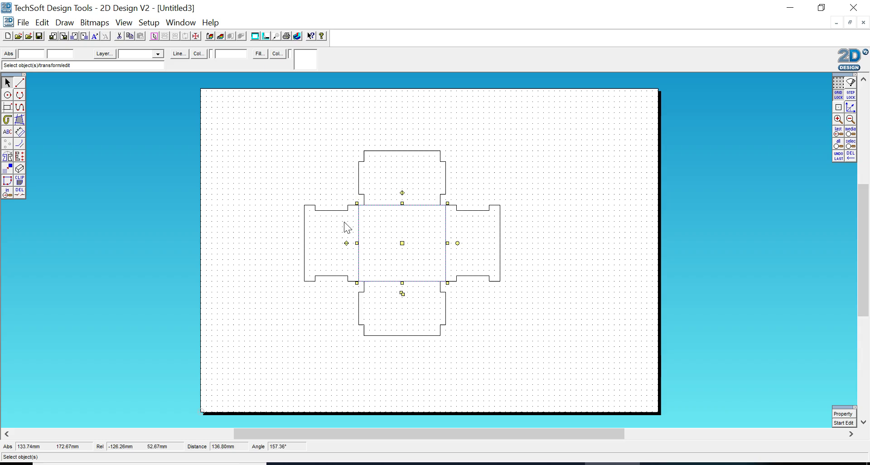
pyautogui.click(317, 181)
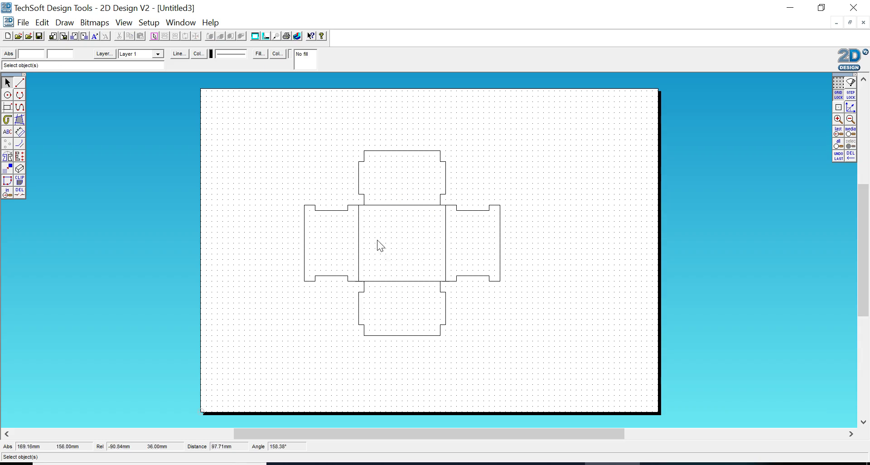
# Draw a circle of about 5 mm radius in the lower left part of the upper panel
pyautogui.click(7, 94)
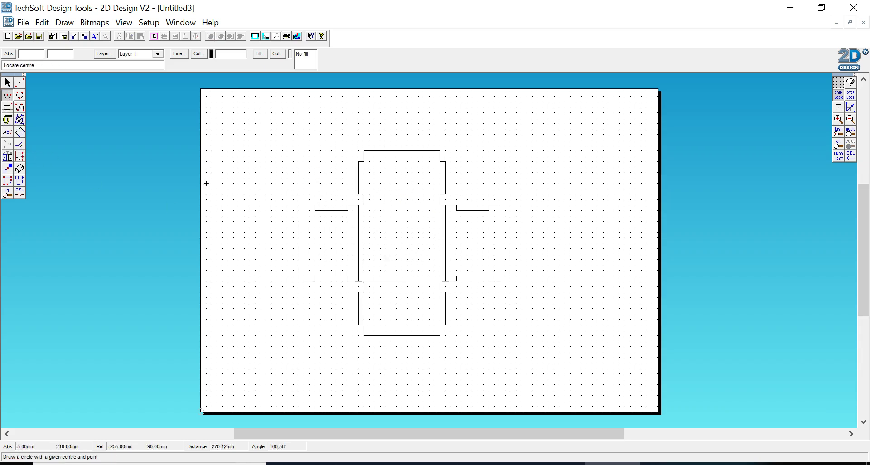
pyautogui.click(380, 194)
pyautogui.click(381, 189)
# Draw an upright 5 × 20 mm rectangular slot near the outer edge of the left panel
pyautogui.click(8, 107)
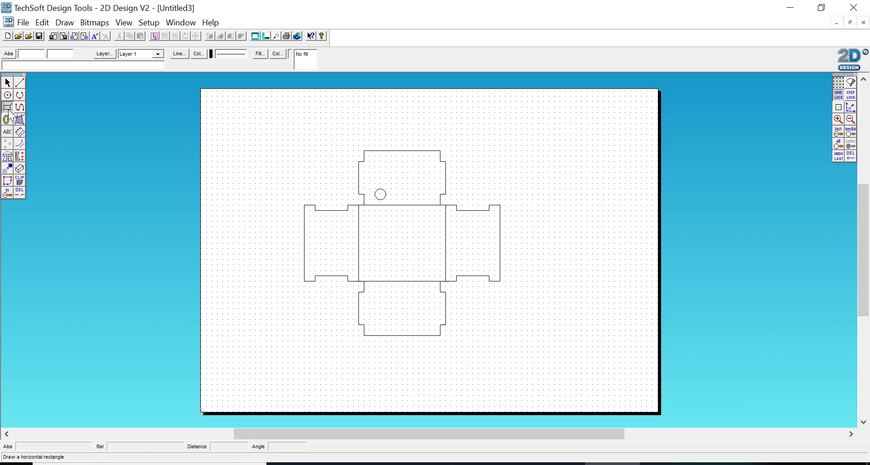
pyautogui.click(315, 232)
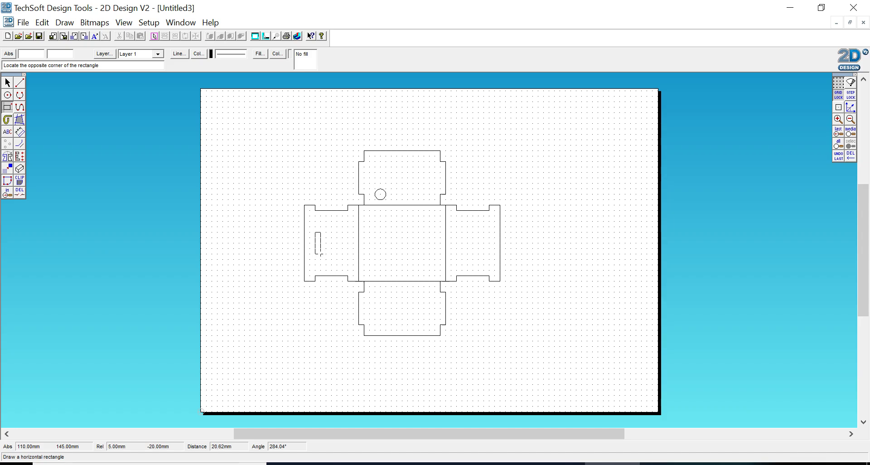
pyautogui.click(321, 253)
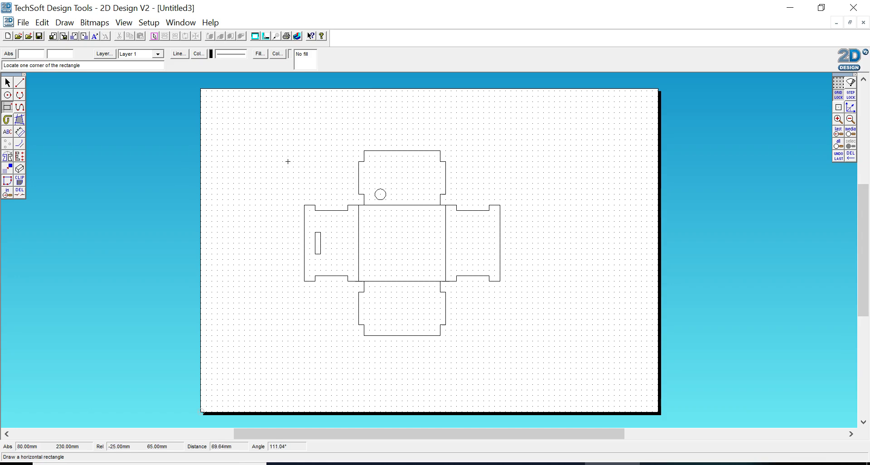
# Mirror the left panel's slot as a repeat about the vertical centreline of the net to place one in the right panel
pyautogui.click(8, 83)
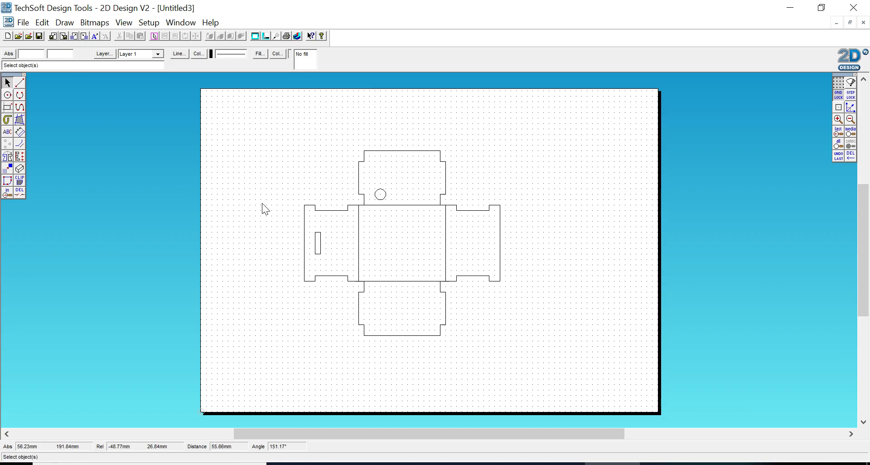
pyautogui.moveTo(311, 228); pyautogui.dragTo(327, 270)
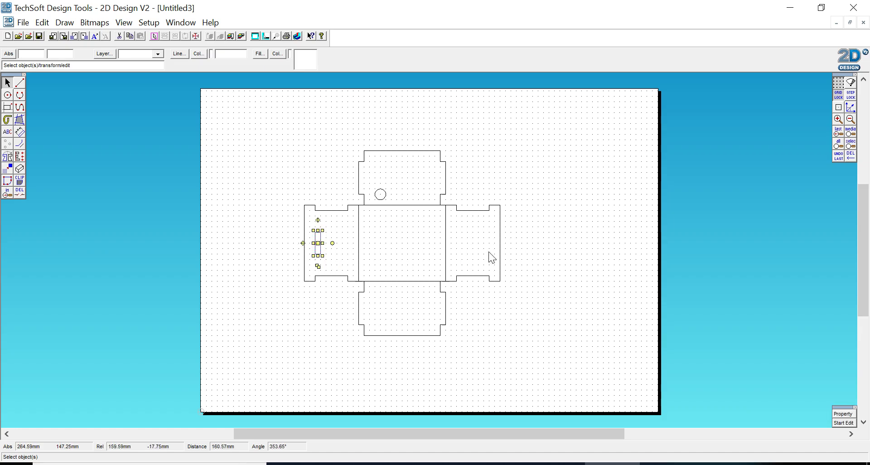
pyautogui.click(7, 157)
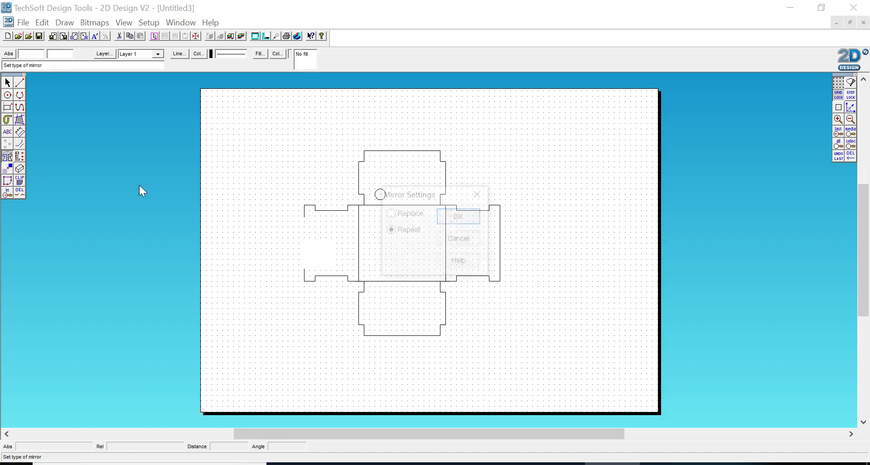
pyautogui.click(458, 217)
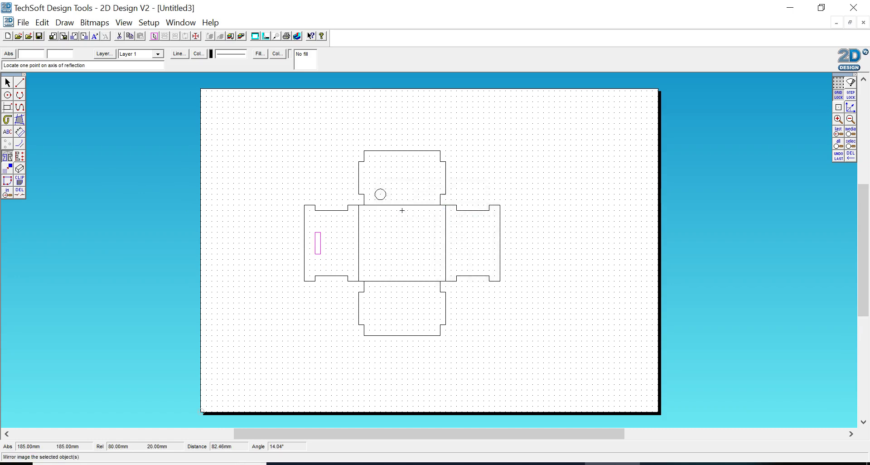
pyautogui.click(402, 211)
pyautogui.click(402, 281)
# Copy the left panel's slot to directly below the lower panel and stretch the copy to about 80 × 20 mm as a flap
pyautogui.click(7, 83)
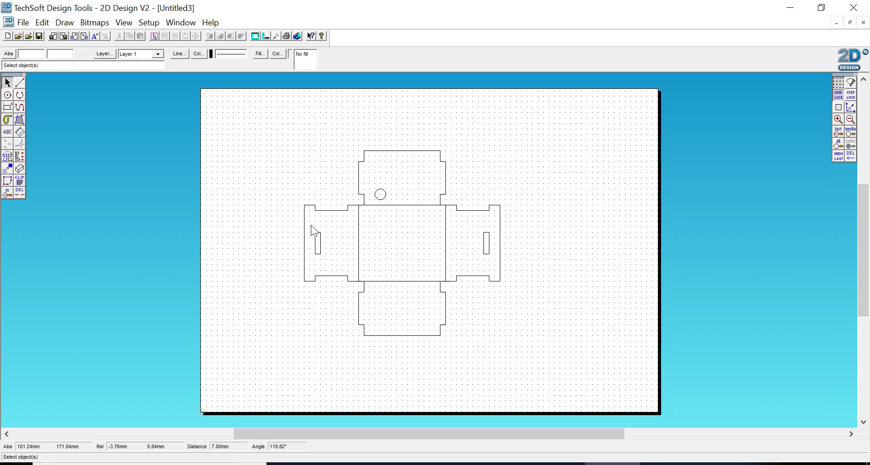
pyautogui.click(318, 243)
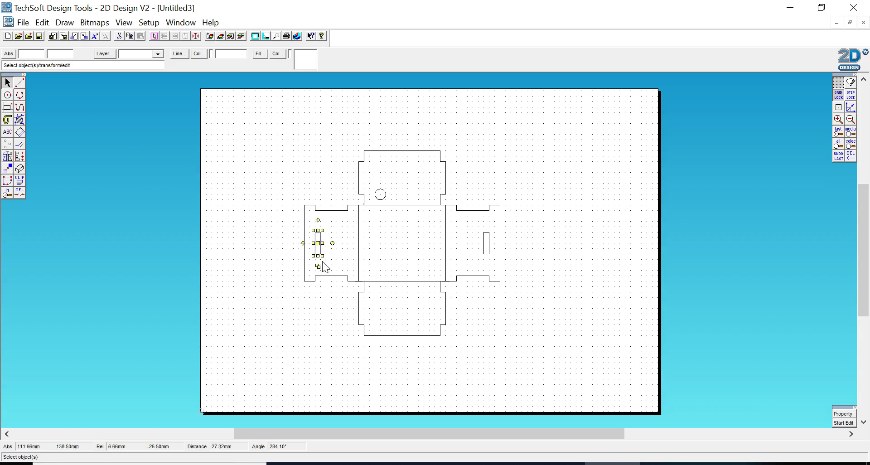
pyautogui.moveTo(319, 267); pyautogui.dragTo(448, 346)
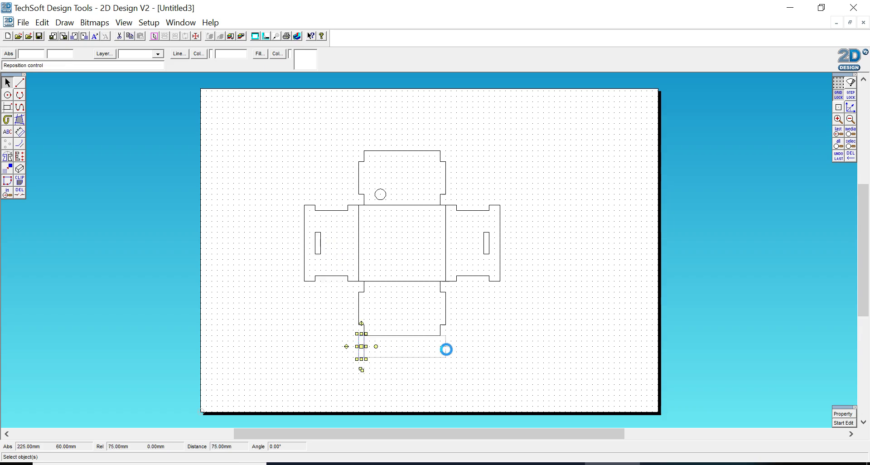
pyautogui.click(489, 338)
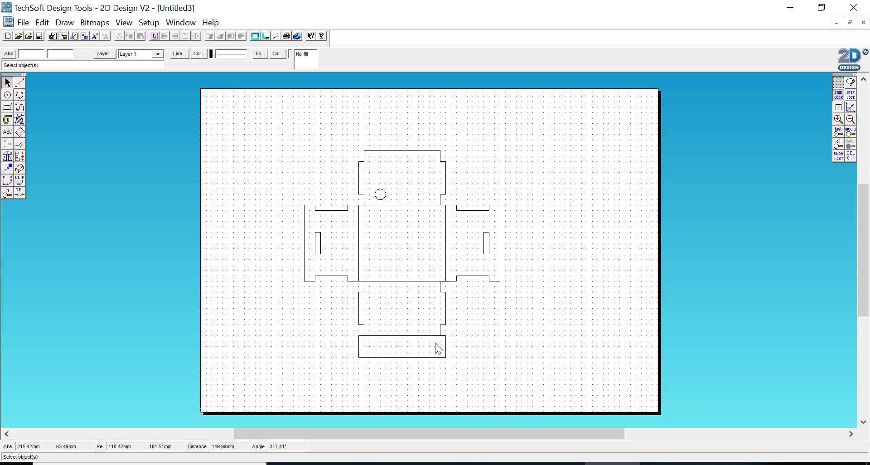
# Draw a circle with a radius of 2.5 mm at the centre of the flap below the lower panel
pyautogui.click(7, 95)
pyautogui.doubleClick(7, 97)
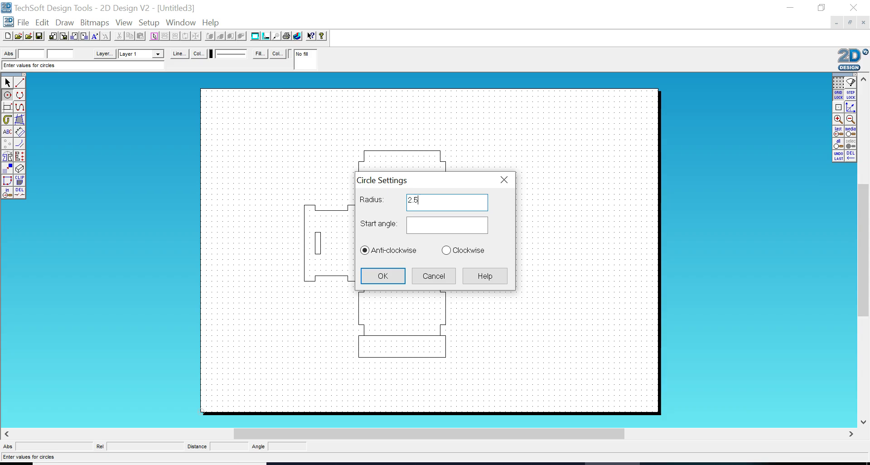
pyautogui.click(382, 276)
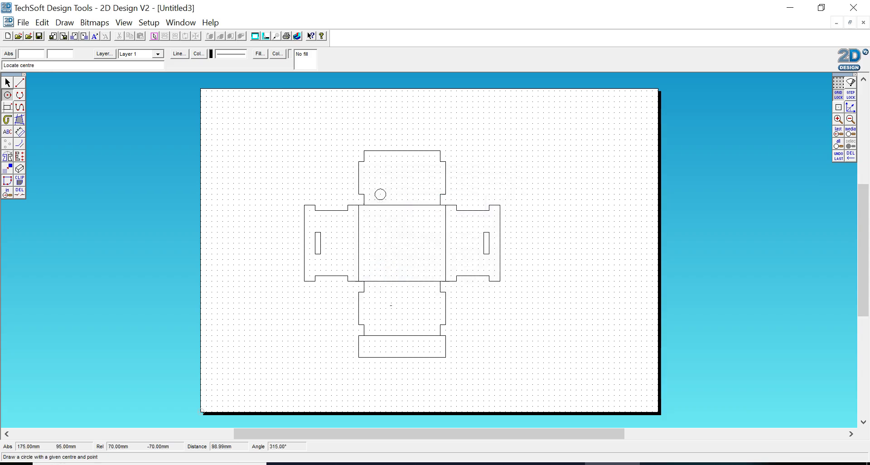
pyautogui.click(402, 346)
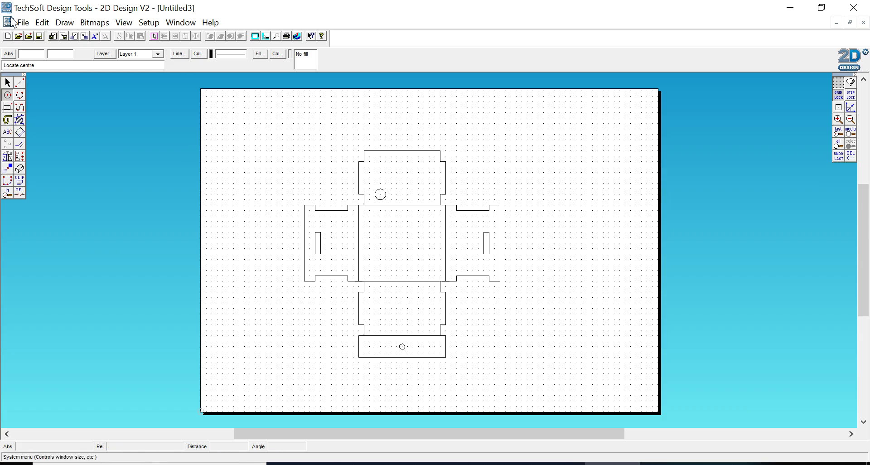
# Set the line colour to red and draw an M-shaped zigzag of connected lines about 25 mm high above the upper panel's circle
pyautogui.click(7, 86)
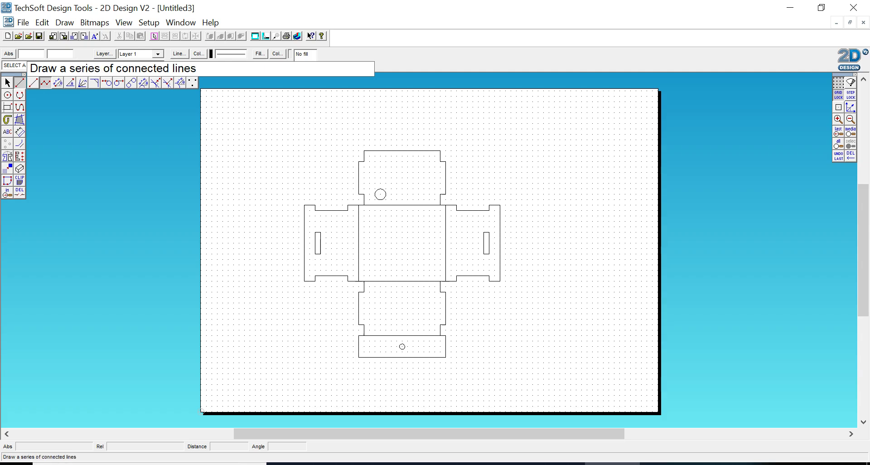
pyautogui.click(46, 82)
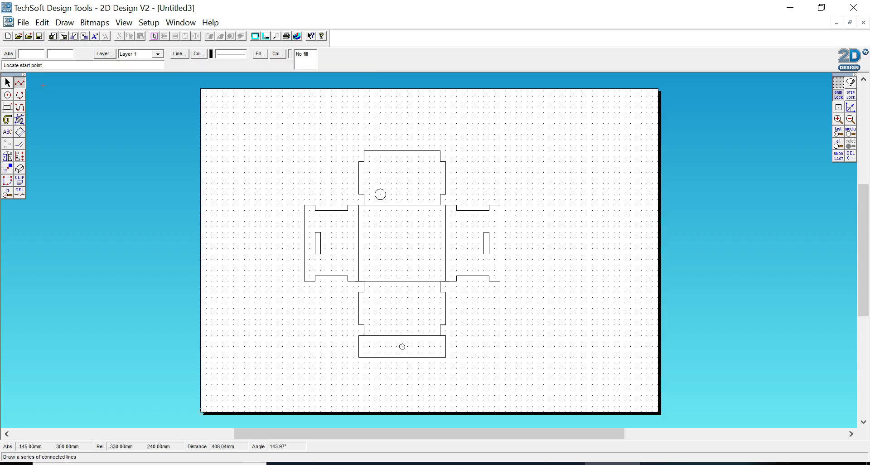
pyautogui.click(199, 56)
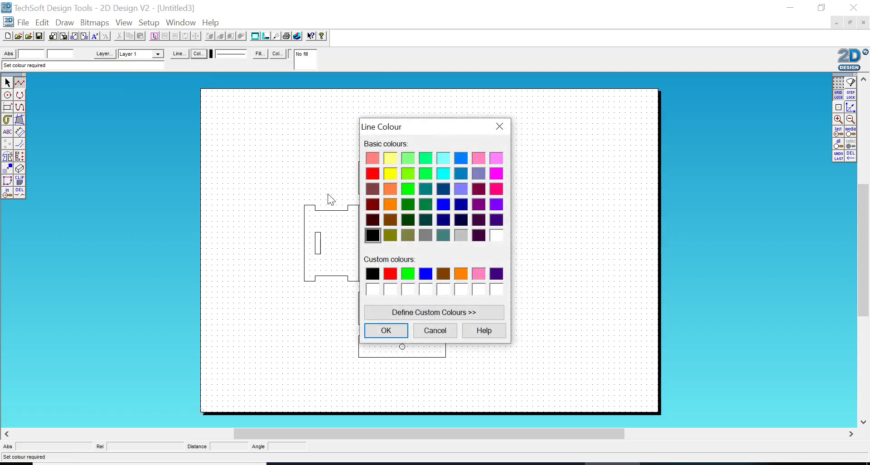
pyautogui.click(390, 274)
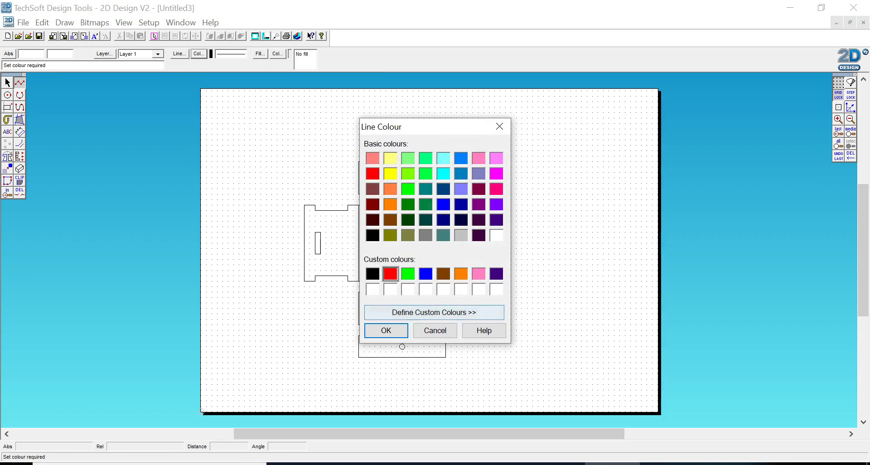
pyautogui.click(387, 330)
pyautogui.click(369, 184)
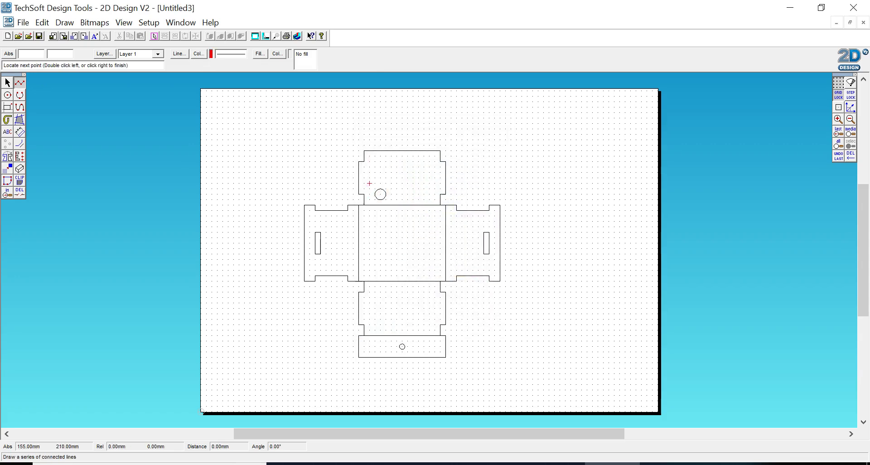
pyautogui.click(375, 157)
pyautogui.click(380, 183)
pyautogui.click(386, 156)
pyautogui.click(390, 183)
pyautogui.click(397, 183)
pyautogui.rightClick(408, 184)
pyautogui.click(20, 82)
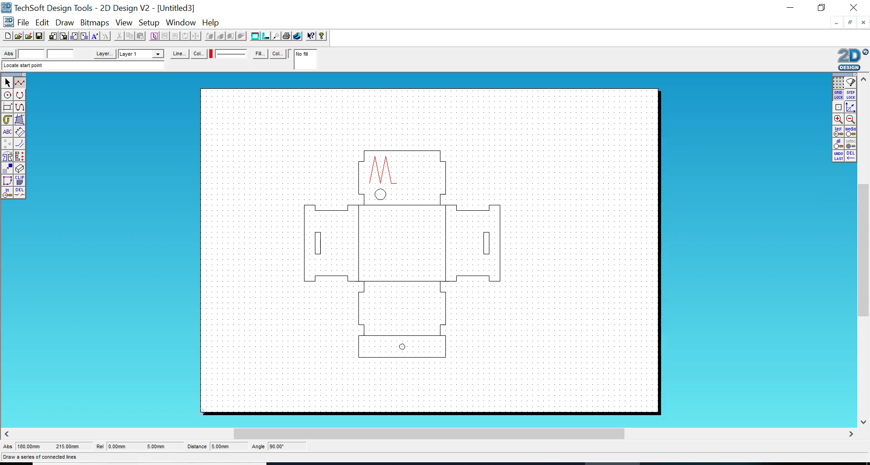
# Draw a closed red rectangle of connected lines about 15 × 25 mm beside the M-shaped zigzag in the upper panel
pyautogui.click(402, 156)
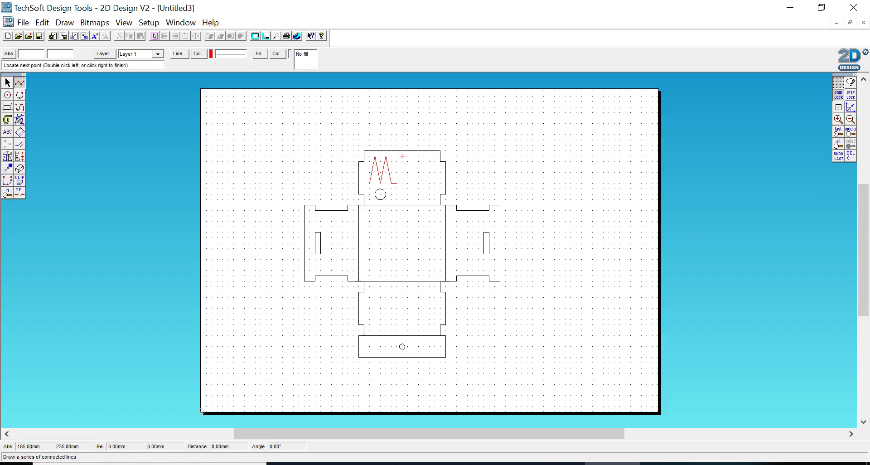
pyautogui.click(402, 184)
pyautogui.click(420, 184)
pyautogui.click(419, 156)
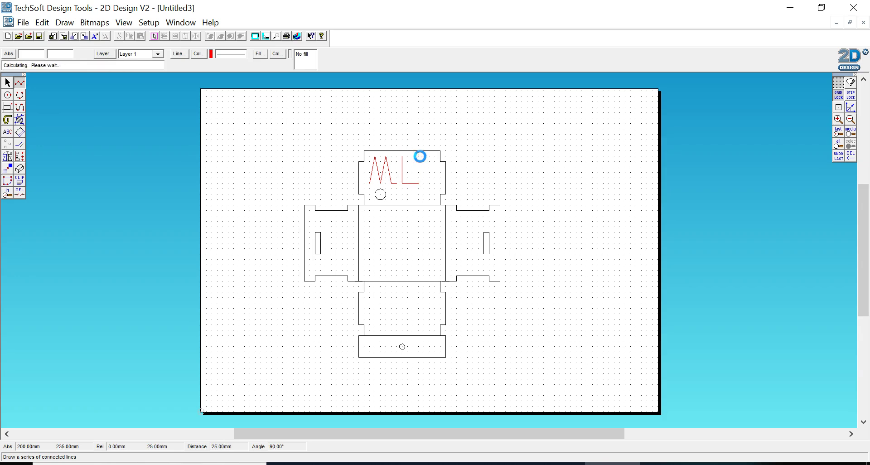
pyautogui.doubleClick(402, 156)
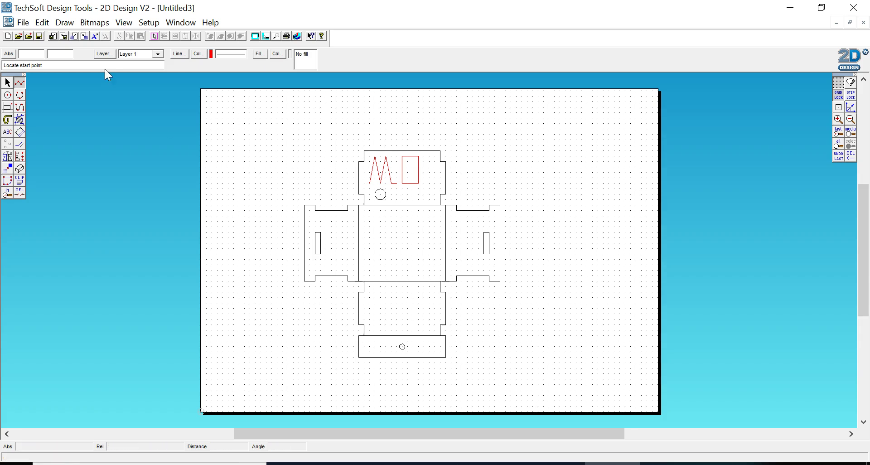
# Duplicate the central panel's rectangle and place the copy flush against the outer edge of the right panel
pyautogui.click(8, 83)
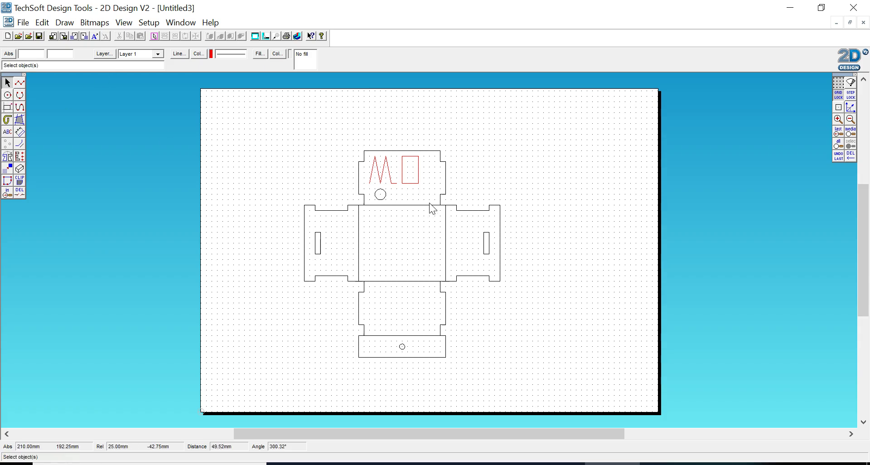
pyautogui.click(360, 206)
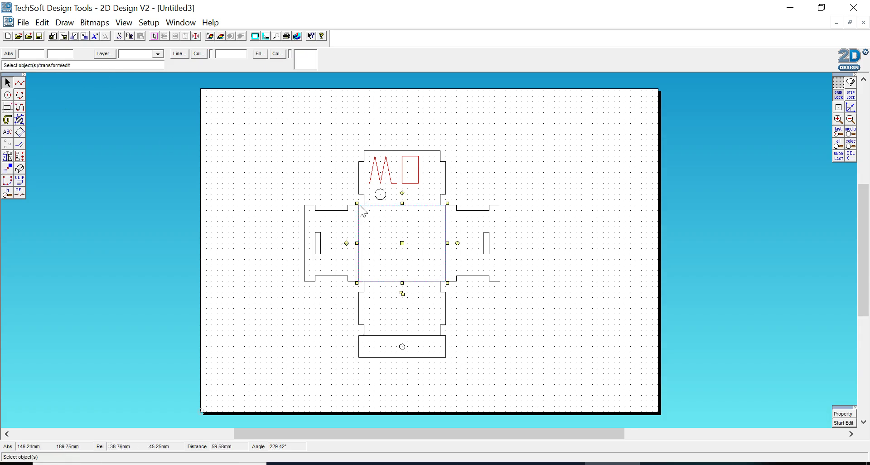
pyautogui.click(403, 293)
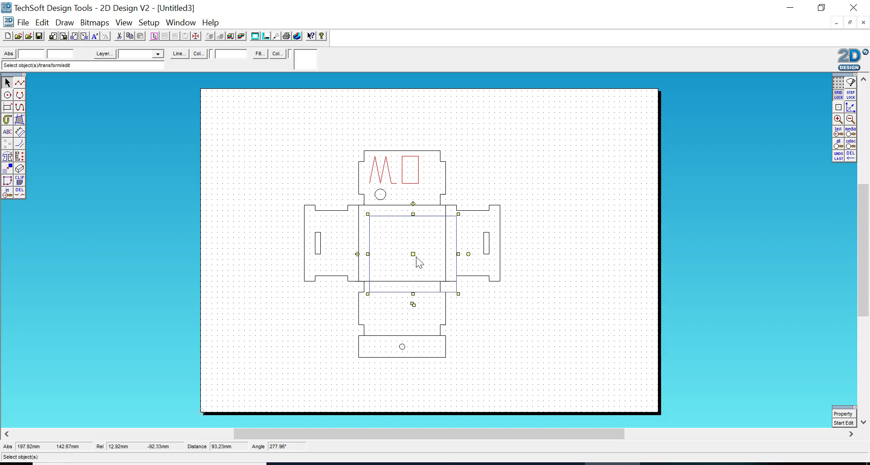
pyautogui.moveTo(413, 254); pyautogui.dragTo(543, 243)
pyautogui.click(513, 314)
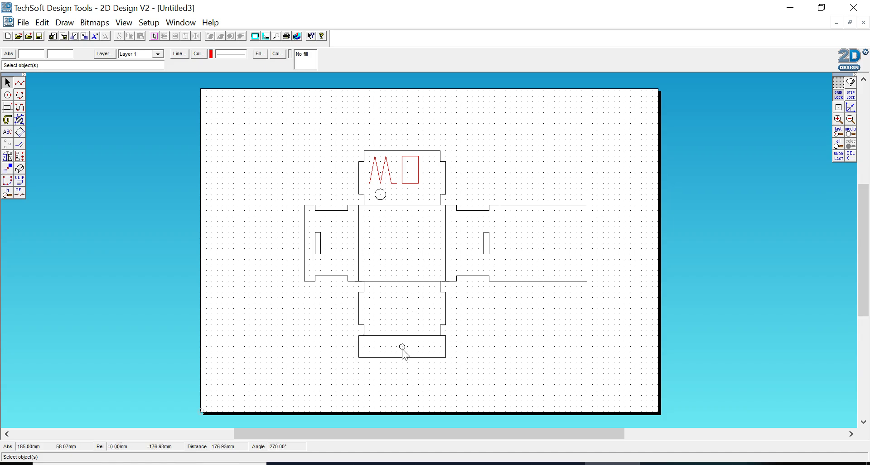
# Draw a horizontal rectangle about 30 × 5 mm near the centre of the copied panel
pyautogui.click(7, 107)
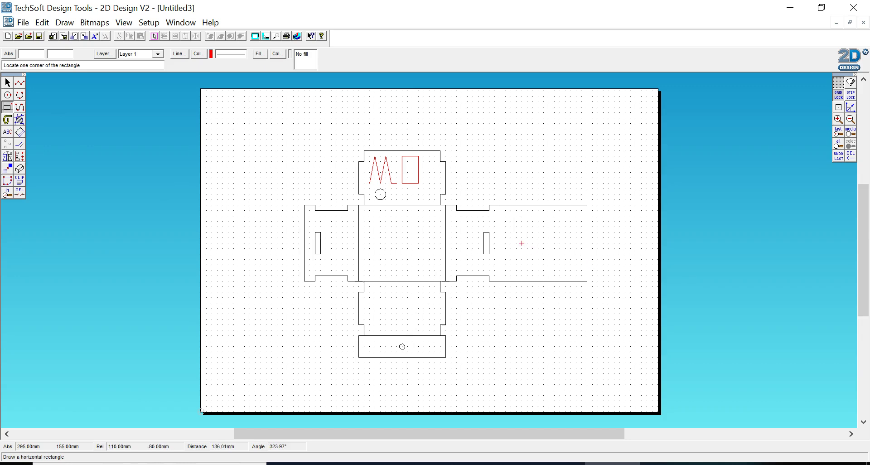
pyautogui.click(527, 242)
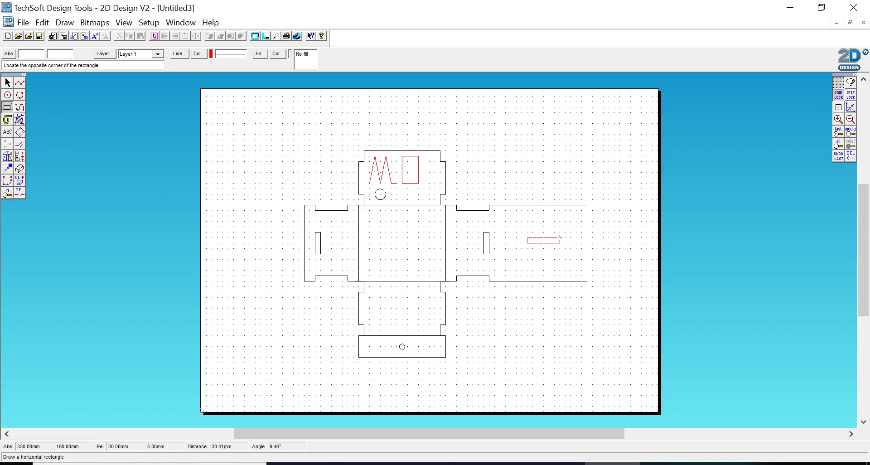
pyautogui.click(560, 237)
# Draw one parallel contour with 3 mm spacing inside the small red rectangle, offset upwards from its lower edge
pyautogui.click(7, 192)
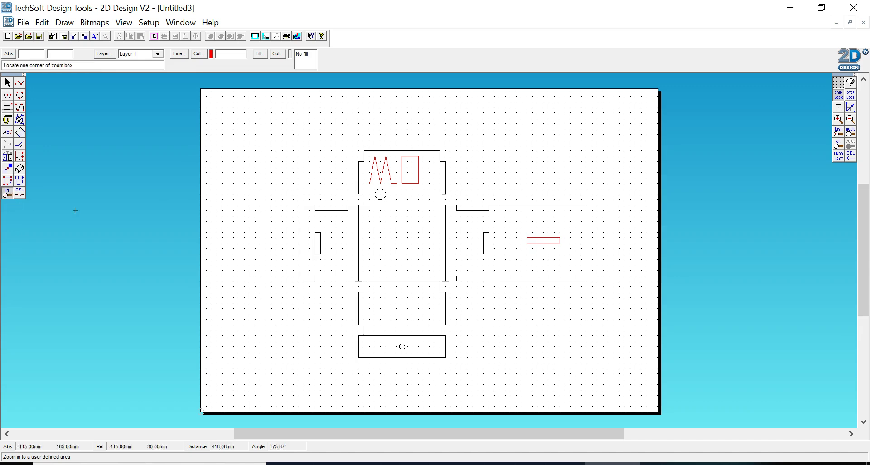
pyautogui.click(478, 199)
pyautogui.click(595, 295)
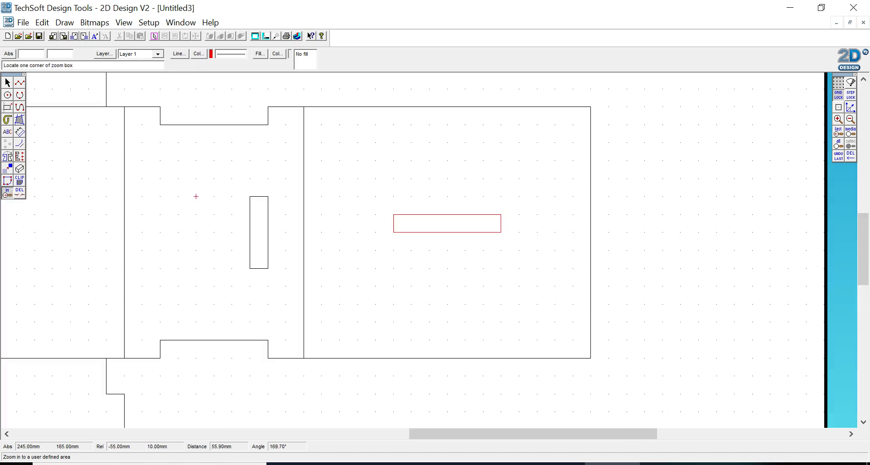
pyautogui.click(20, 144)
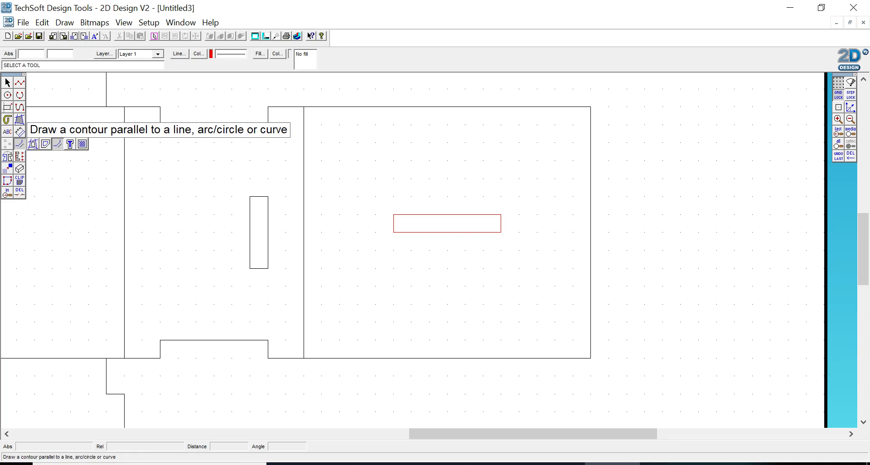
pyautogui.click(57, 143)
pyautogui.moveTo(459, 190); pyautogui.dragTo(454, 190)
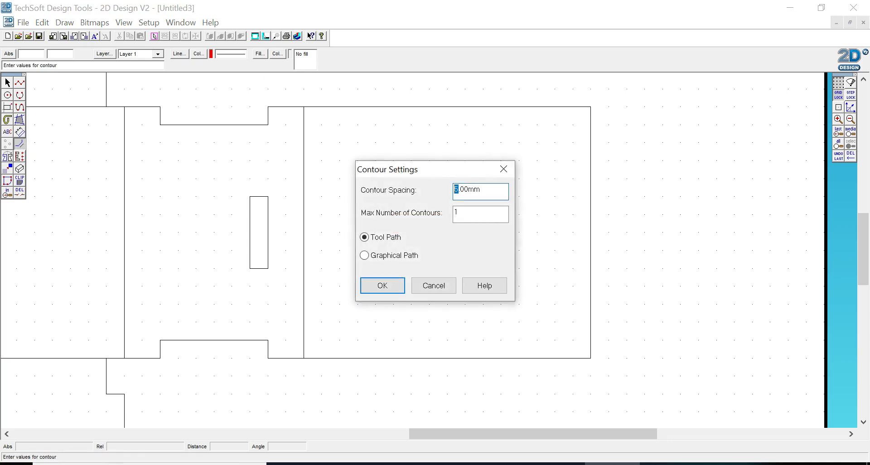
pyautogui.click(386, 286)
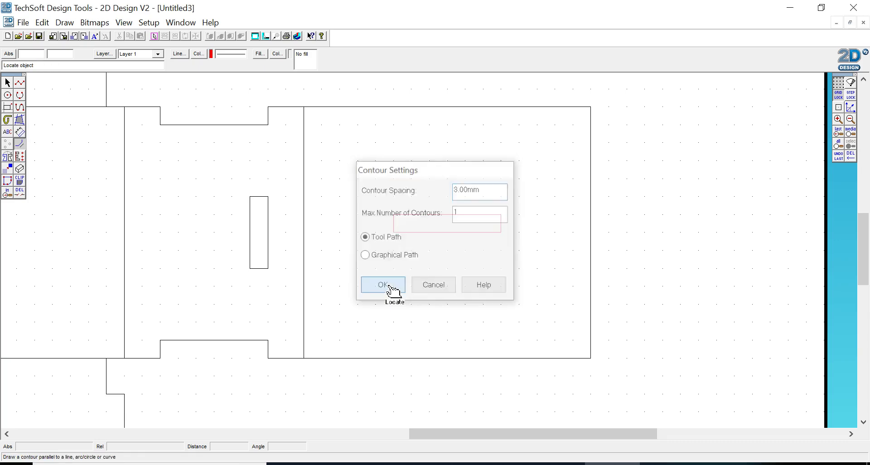
pyautogui.click(430, 231)
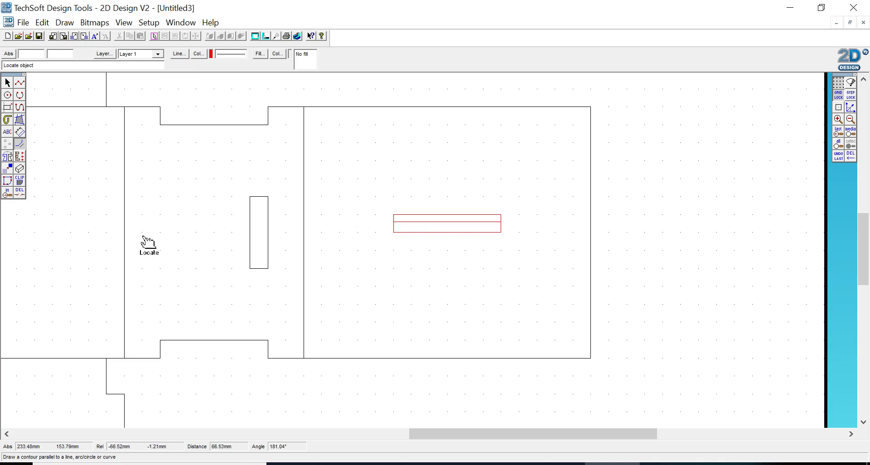
# Delete the parts of the small rectangle that lie above the contour line, leaving a 3 mm high slot
pyautogui.click(20, 192)
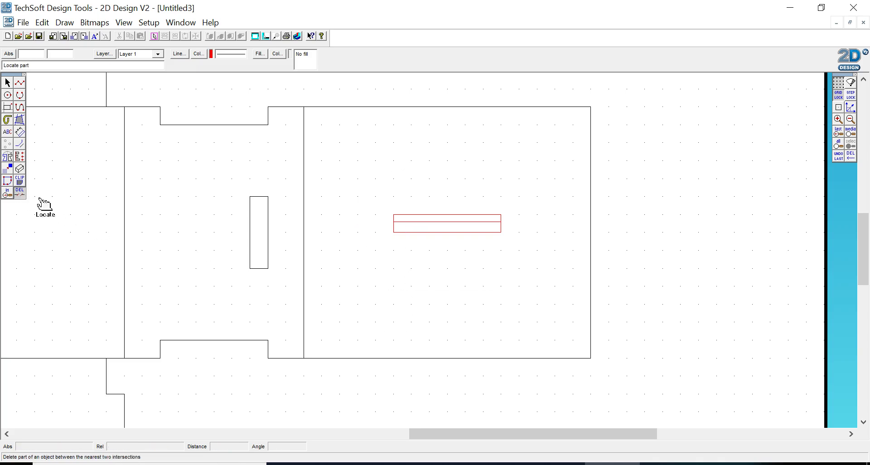
pyautogui.click(394, 218)
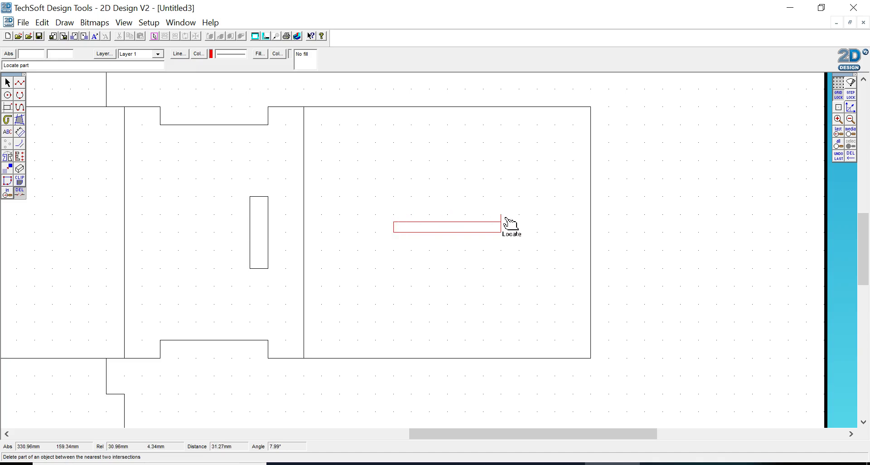
pyautogui.click(501, 218)
# Change the line colour of the new horizontal slot to black
pyautogui.click(6, 83)
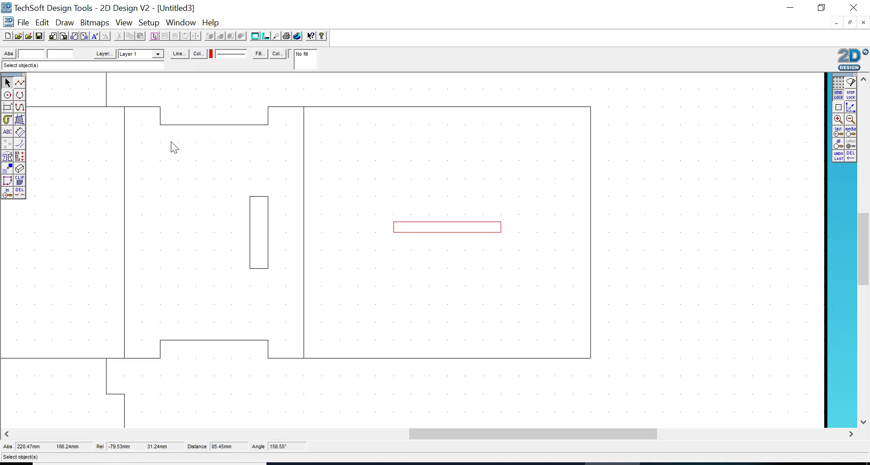
pyautogui.moveTo(371, 205); pyautogui.dragTo(532, 253)
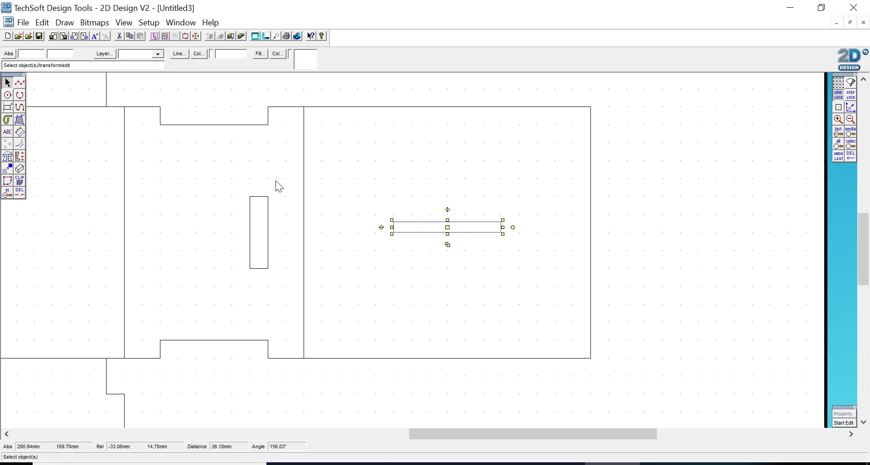
pyautogui.click(199, 58)
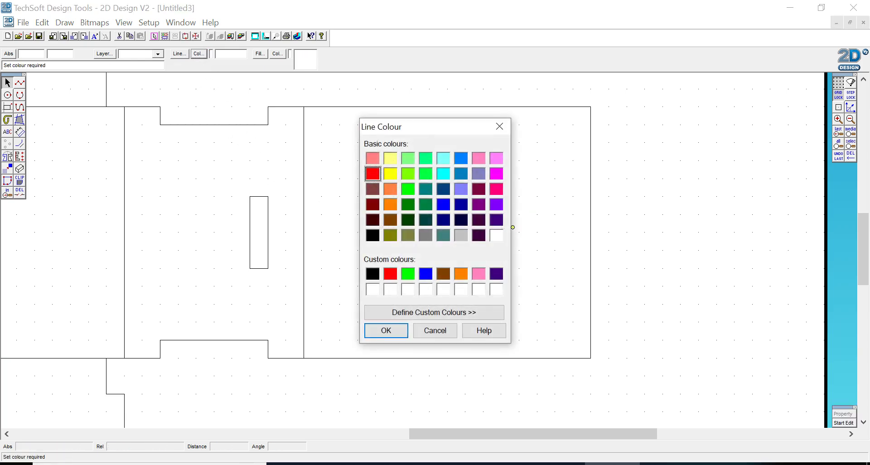
pyautogui.click(373, 274)
pyautogui.click(384, 330)
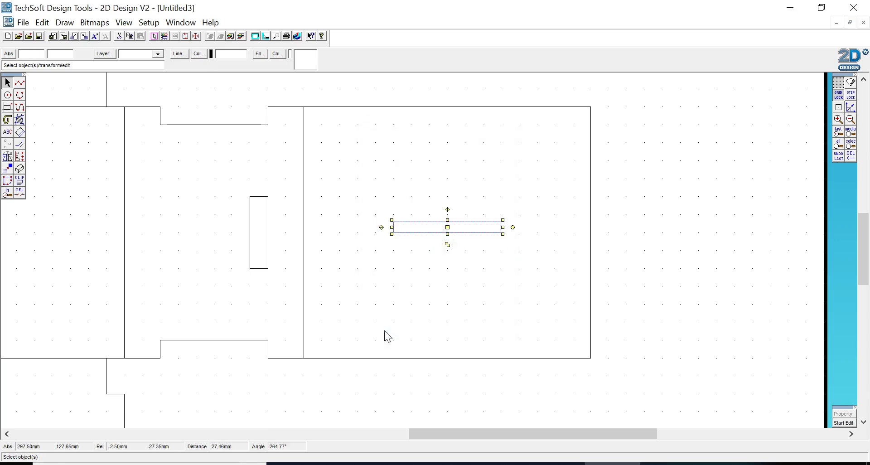
pyautogui.click(632, 328)
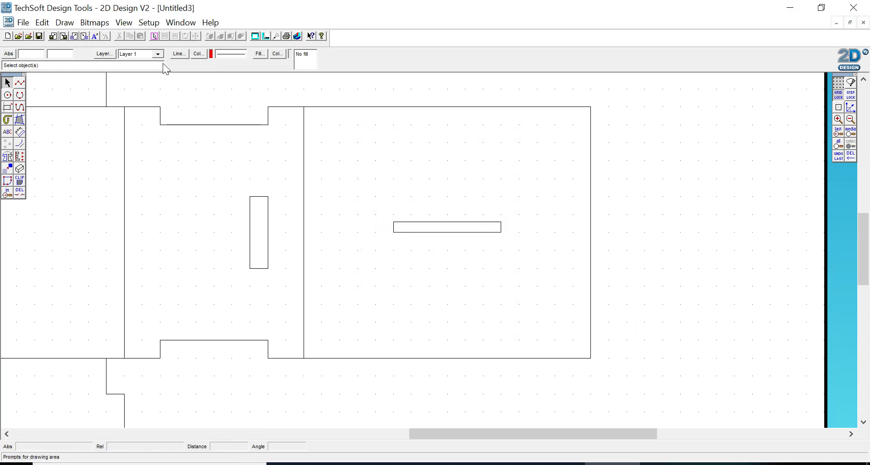
# Set the default line colour for new objects to black
pyautogui.click(201, 55)
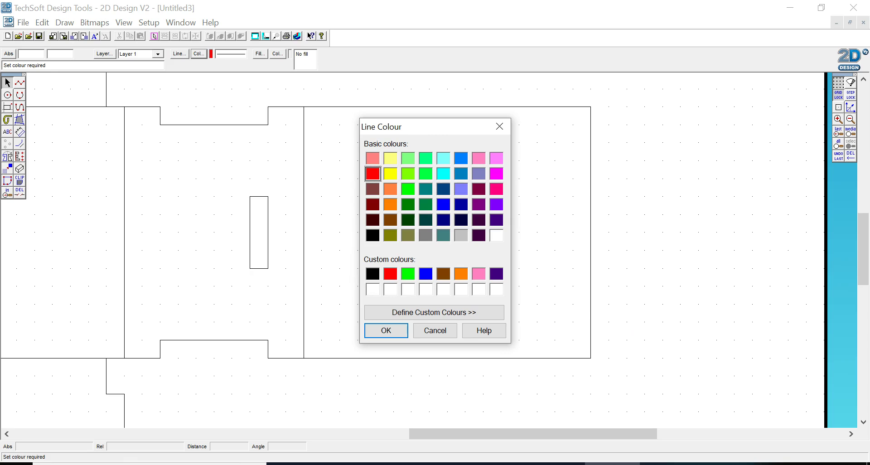
pyautogui.click(372, 274)
pyautogui.click(386, 330)
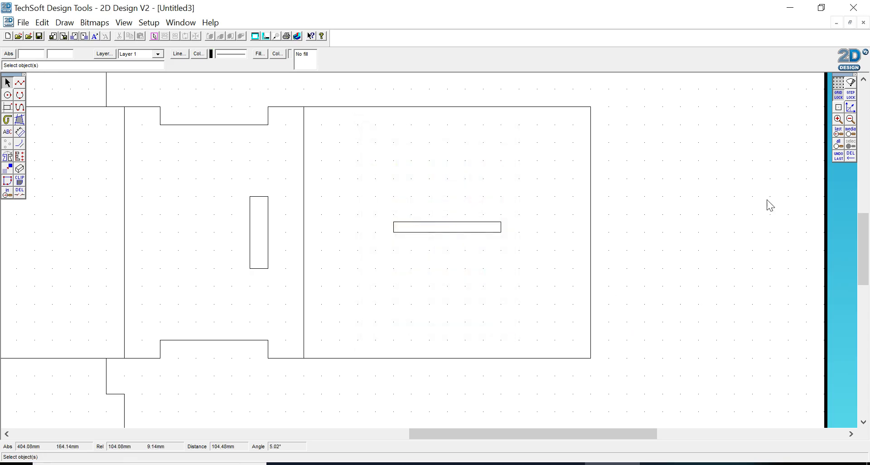
# Draw a circle with a radius of about 40 mm, centred just above the slotted panel and reaching down to its slot
pyautogui.click(850, 132)
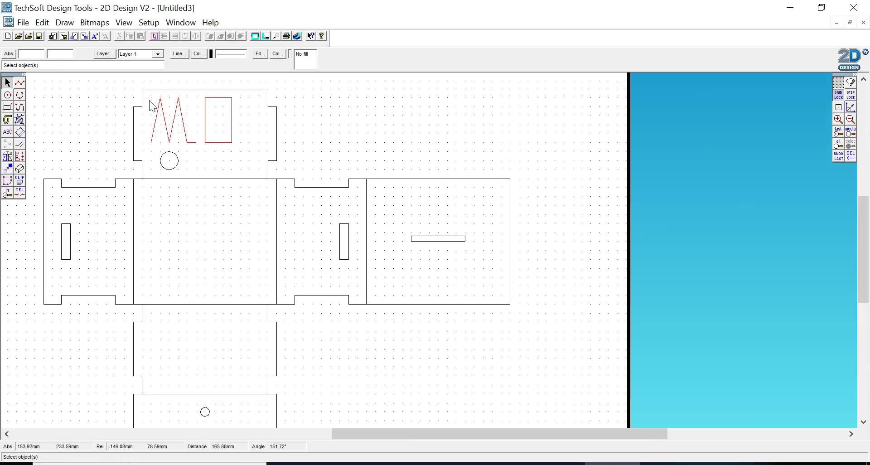
pyautogui.click(7, 95)
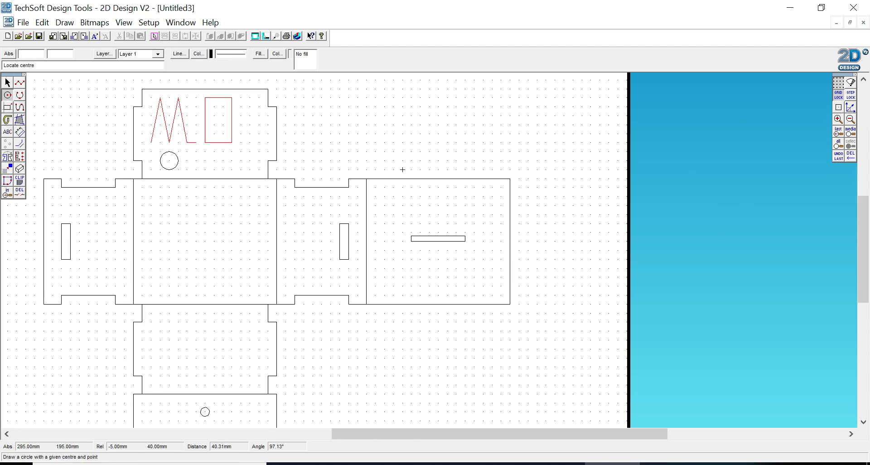
pyautogui.click(438, 169)
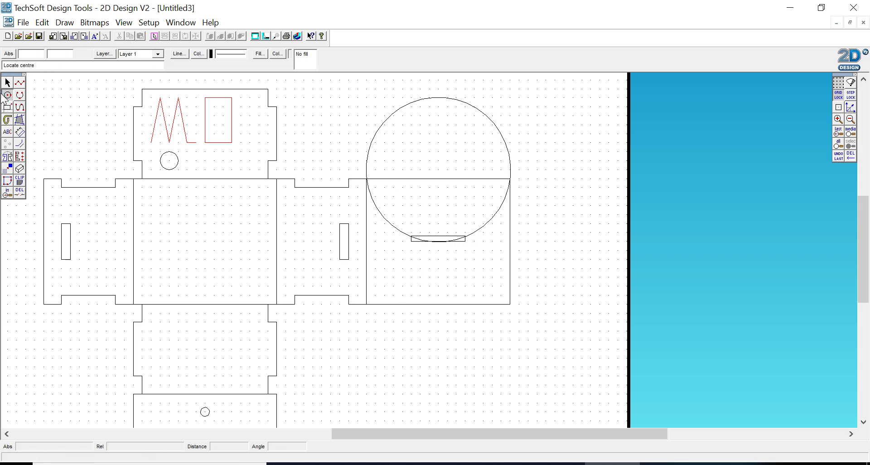
# Duplicate the large circle together with the horizontal slot and place the copies directly below the slotted panel
pyautogui.click(8, 83)
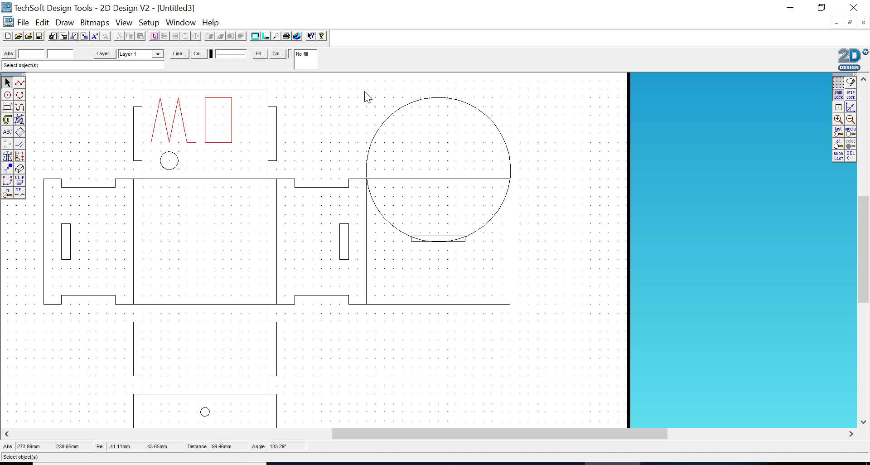
pyautogui.moveTo(365, 91); pyautogui.dragTo(536, 256)
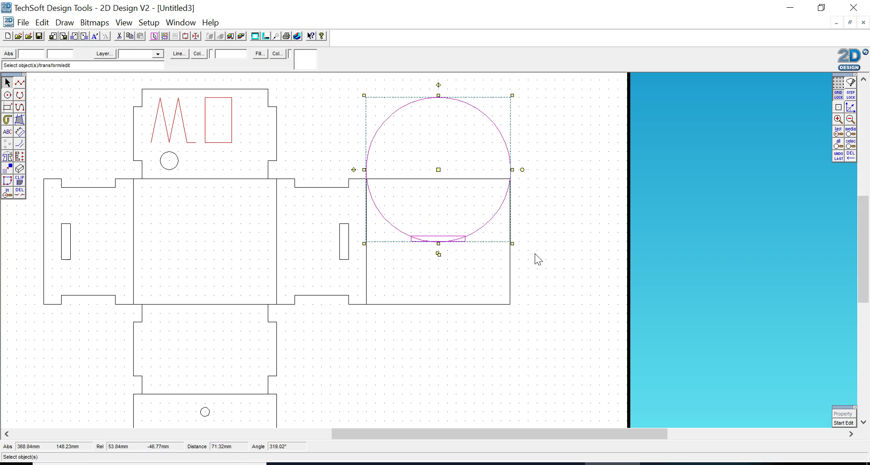
pyautogui.click(439, 255)
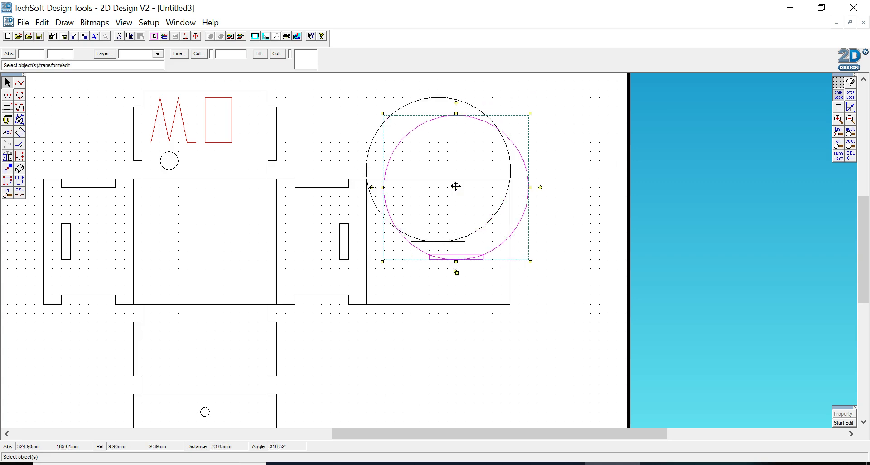
pyautogui.click(457, 187)
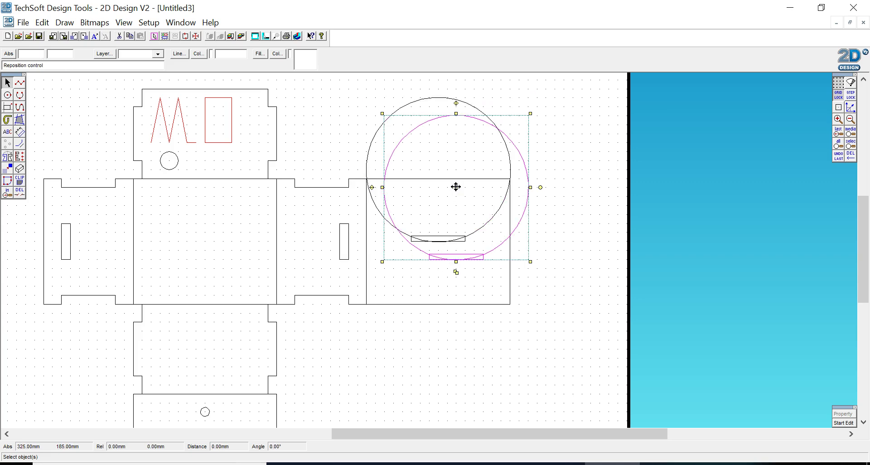
pyautogui.click(438, 386)
pyautogui.click(455, 325)
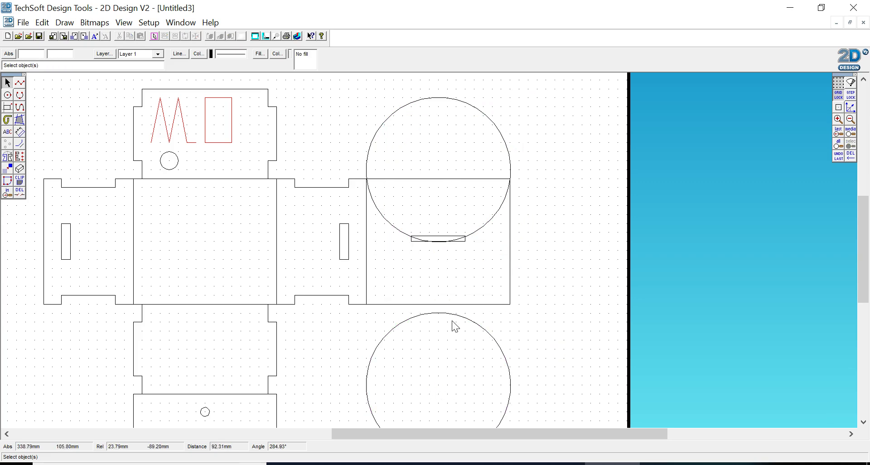
# Delete the original large circle that overlaps the slotted panel
pyautogui.click(20, 192)
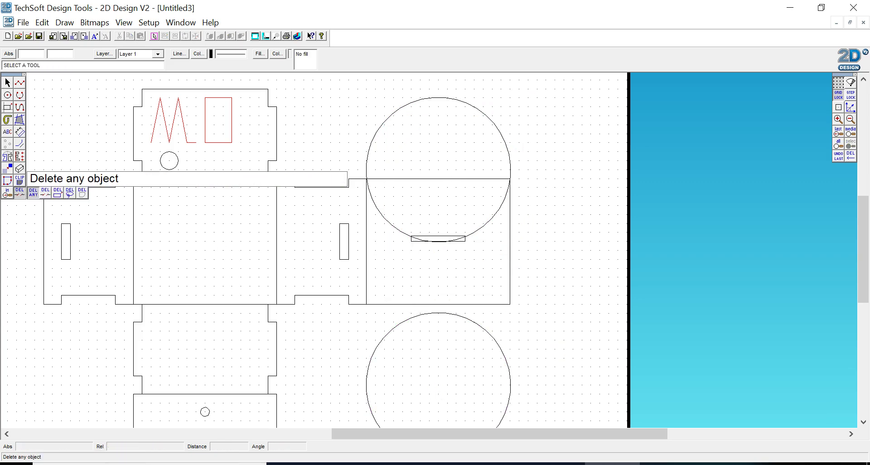
pyautogui.click(467, 104)
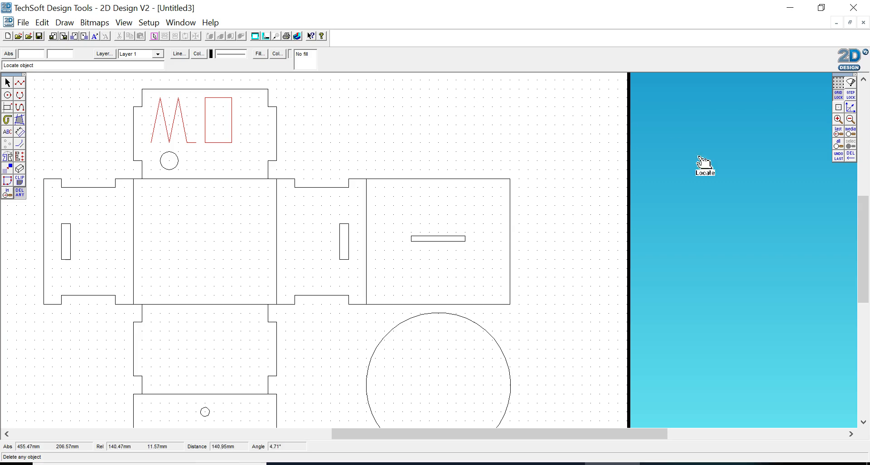
pyautogui.moveTo(869, 249); pyautogui.dragTo(869, 289)
pyautogui.click(7, 192)
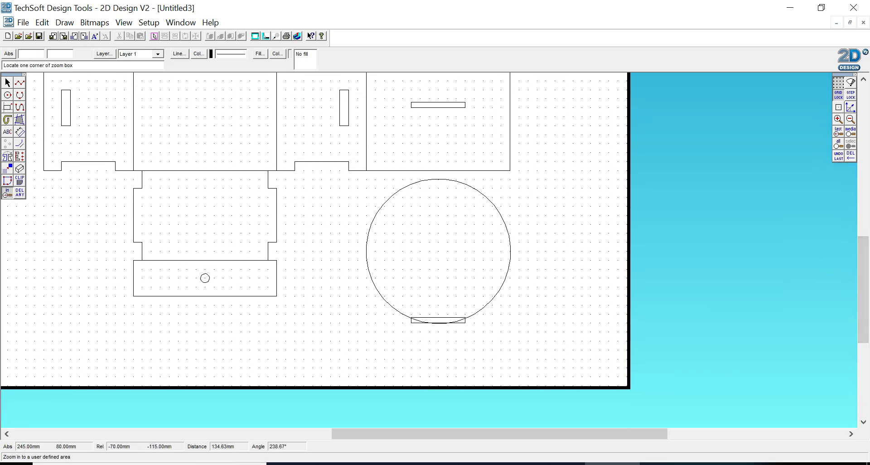
# Trim the overlapping parts of the large circle and the slot rectangle so they form one outline with a rectangular tab at the base
pyautogui.click(482, 344)
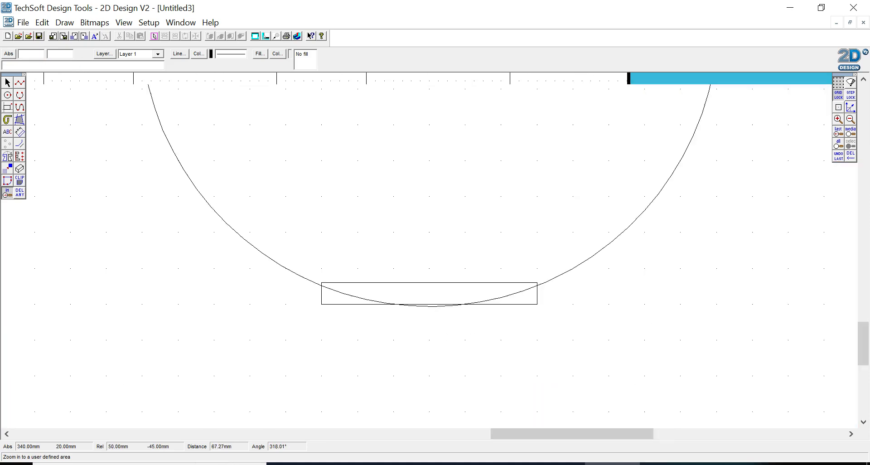
pyautogui.moveTo(19, 193); pyautogui.dragTo(47, 192)
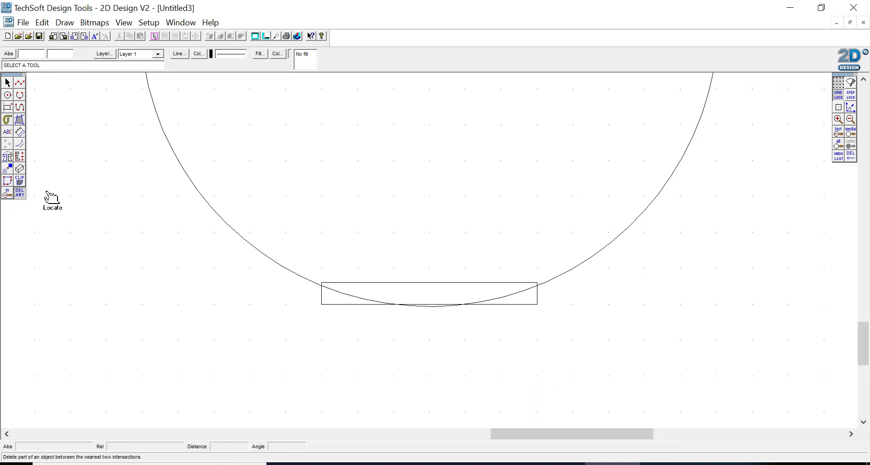
pyautogui.click(357, 283)
pyautogui.click(337, 292)
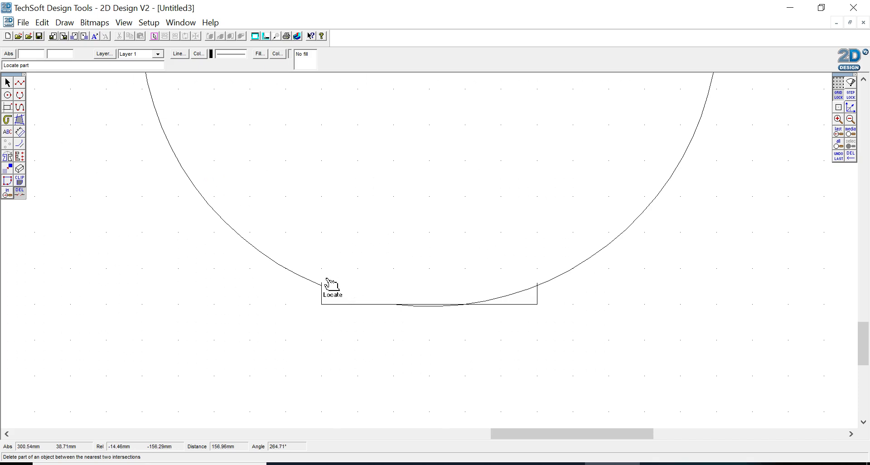
pyautogui.click(508, 296)
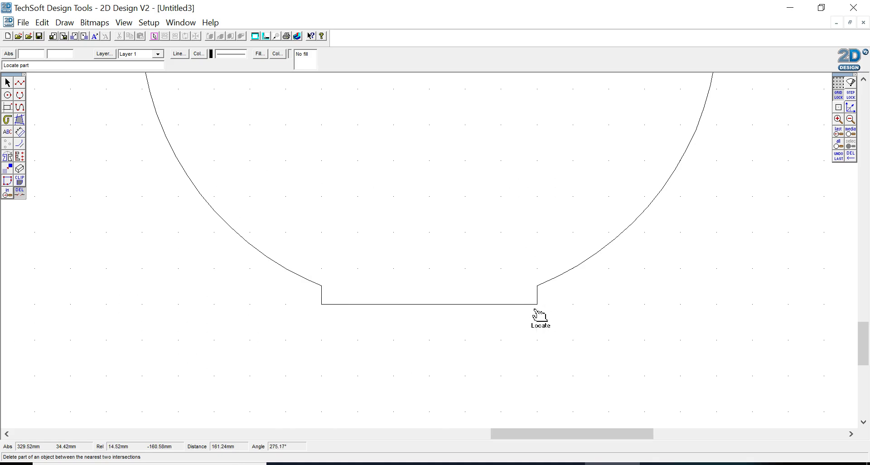
# Add the text "M" in the Goudy Stout font inside the tabbed circular piece
pyautogui.click(849, 121)
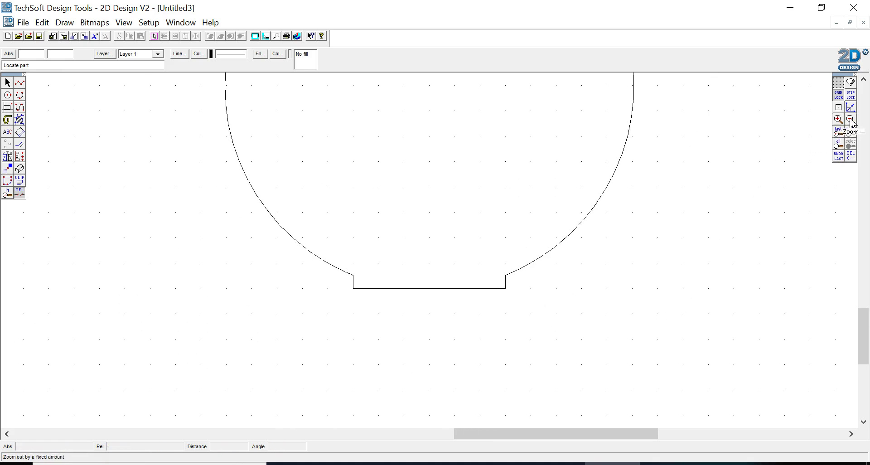
pyautogui.click(849, 120)
pyautogui.click(849, 121)
pyautogui.moveTo(863, 300); pyautogui.dragTo(860, 276)
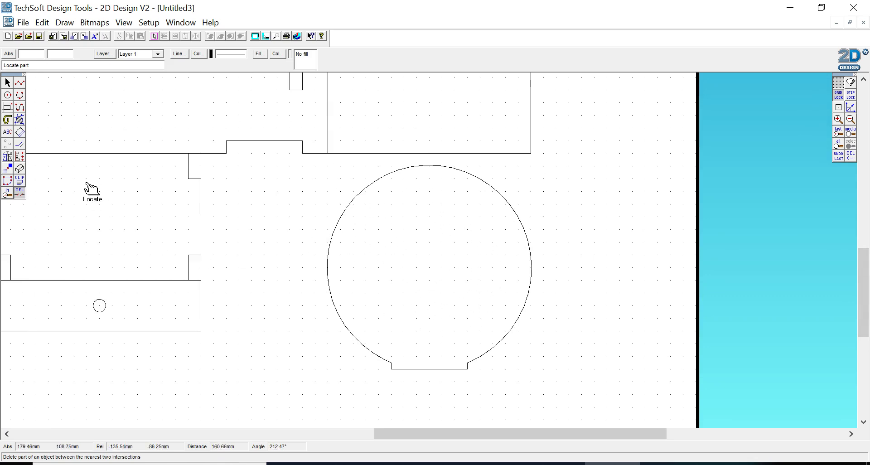
pyautogui.click(7, 131)
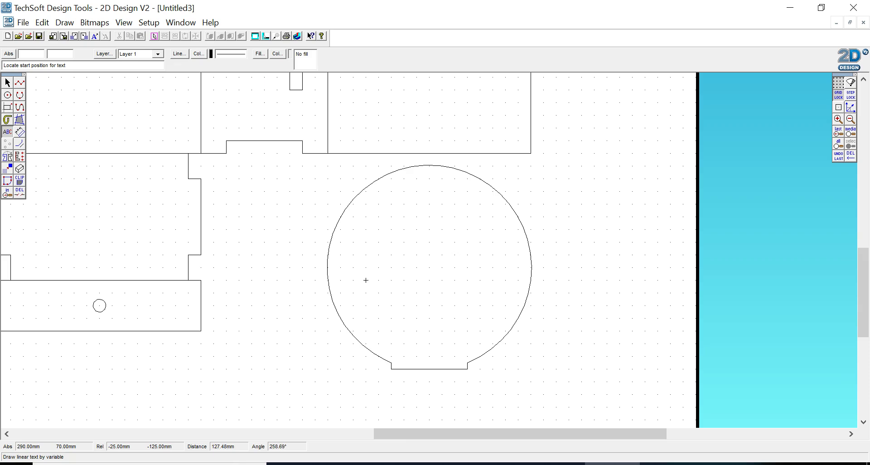
pyautogui.click(378, 305)
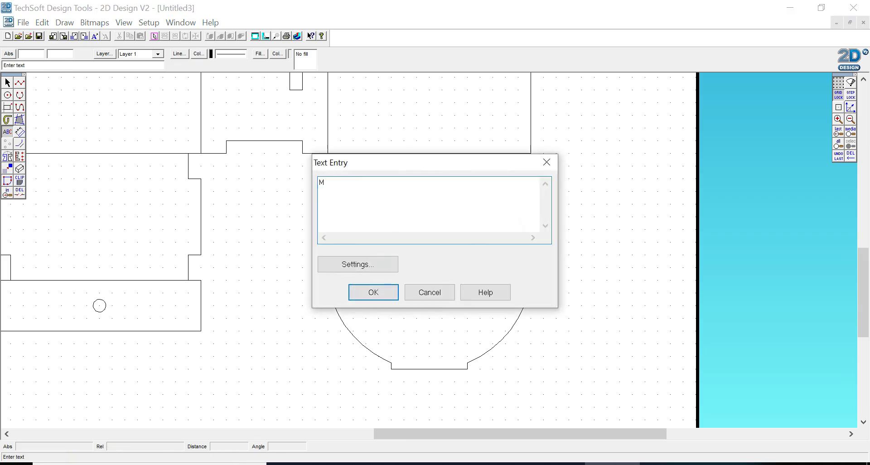
pyautogui.click(358, 264)
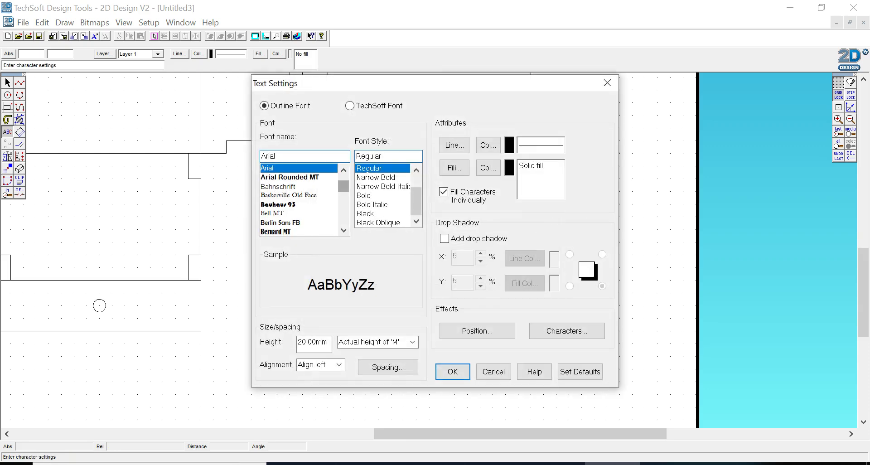
pyautogui.scroll(-13, 300, 199)
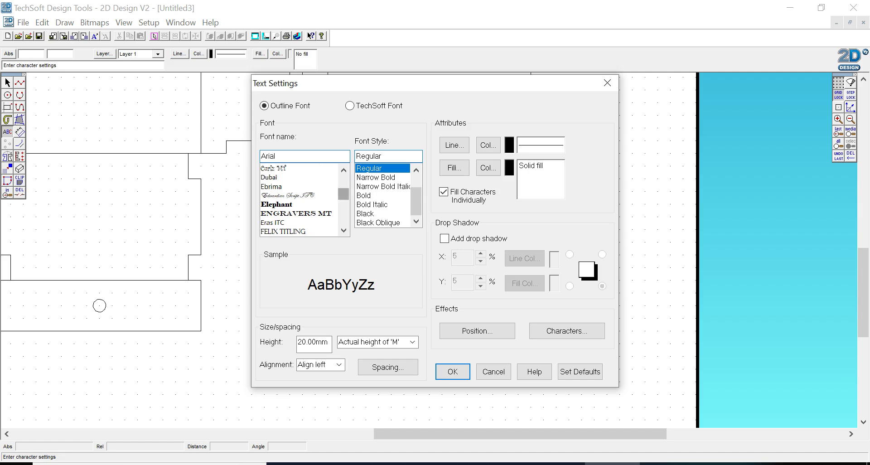
pyautogui.scroll(-6, 299, 200)
pyautogui.click(299, 204)
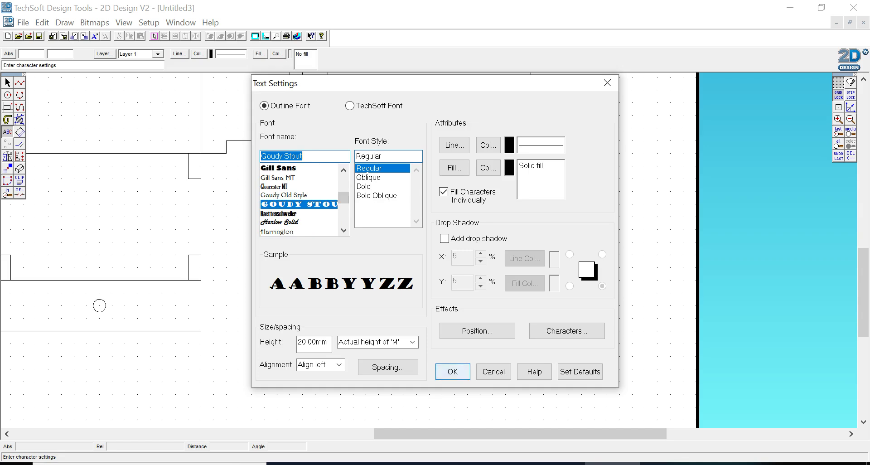
pyautogui.click(453, 372)
pyautogui.click(372, 293)
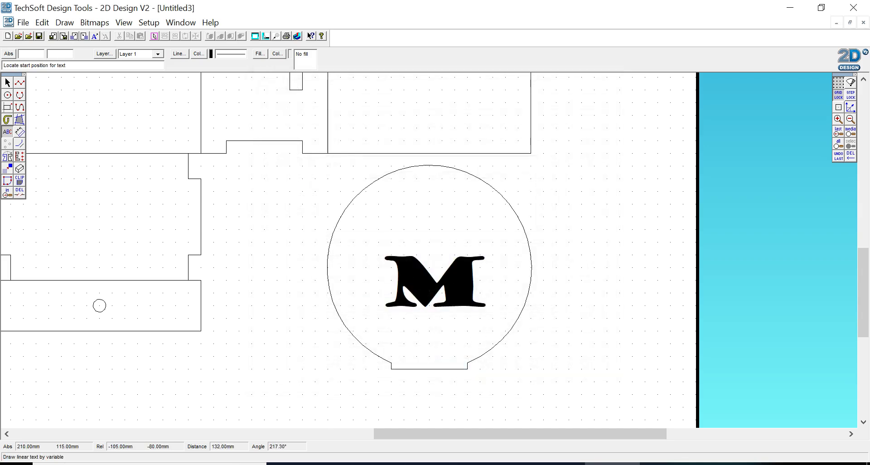
# Change the letter M in the circle to No Fill and set its line colour to red
pyautogui.click(7, 82)
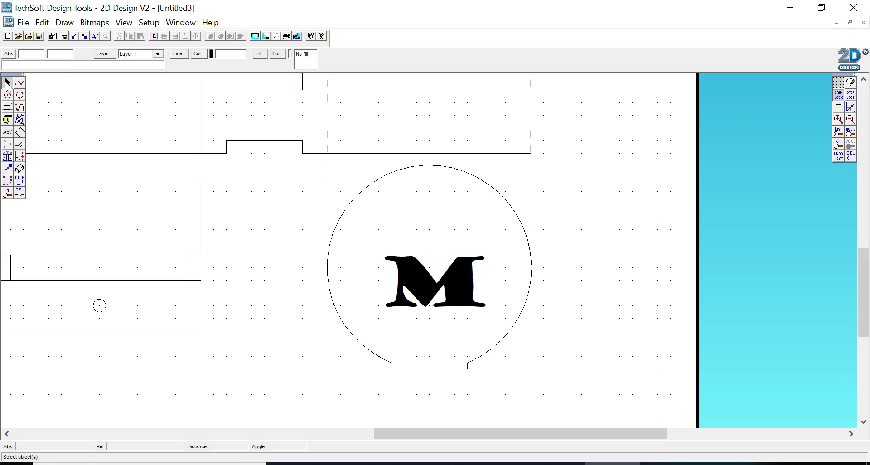
pyautogui.click(408, 279)
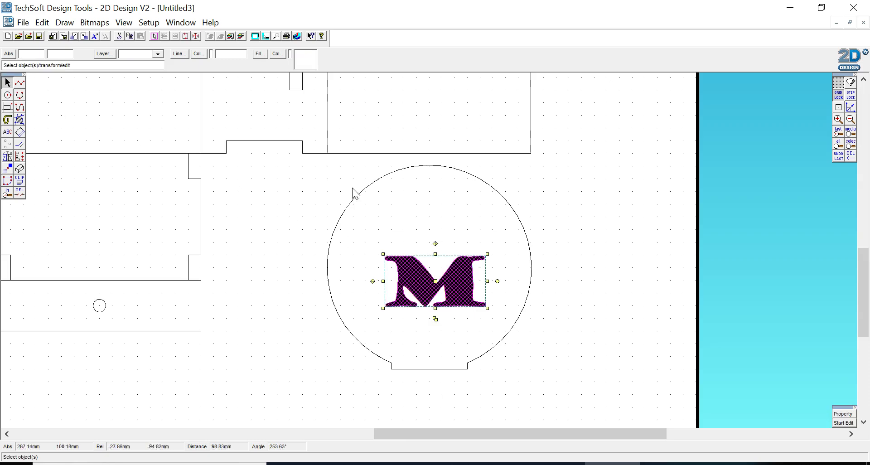
pyautogui.click(260, 54)
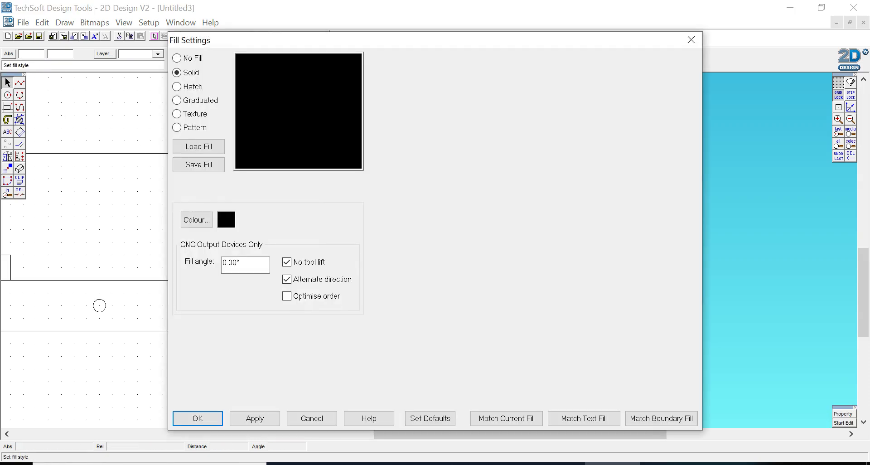
pyautogui.click(177, 58)
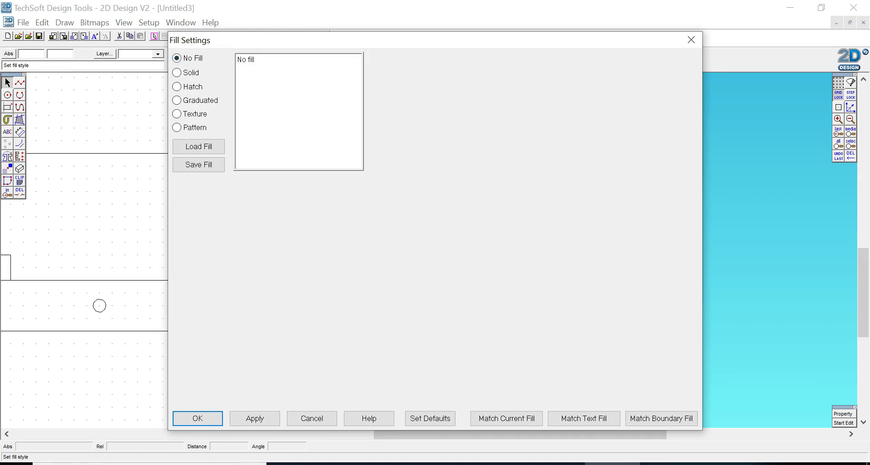
pyautogui.click(198, 418)
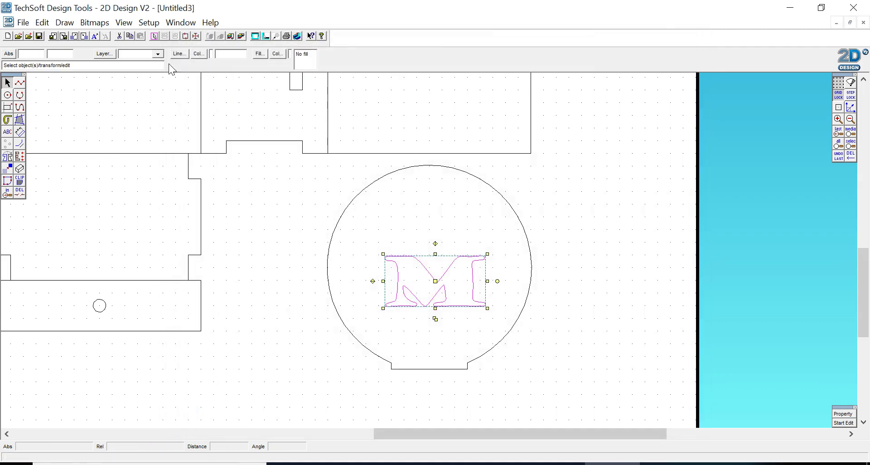
pyautogui.click(198, 53)
pyautogui.click(390, 273)
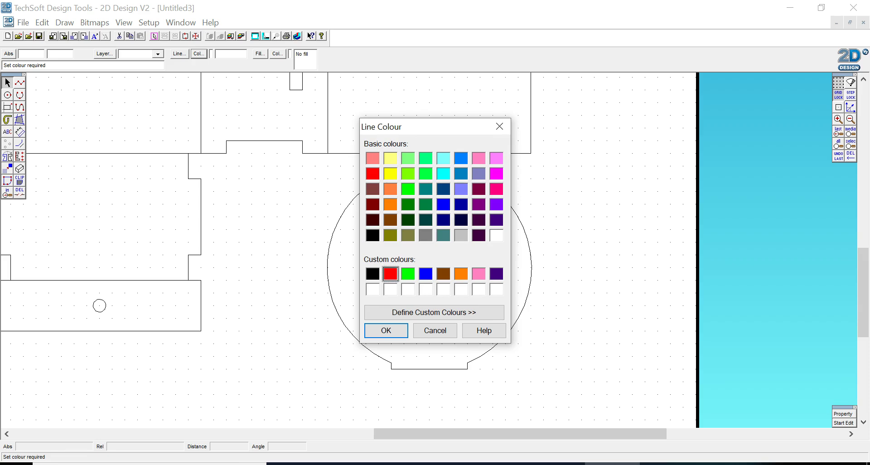
pyautogui.click(386, 330)
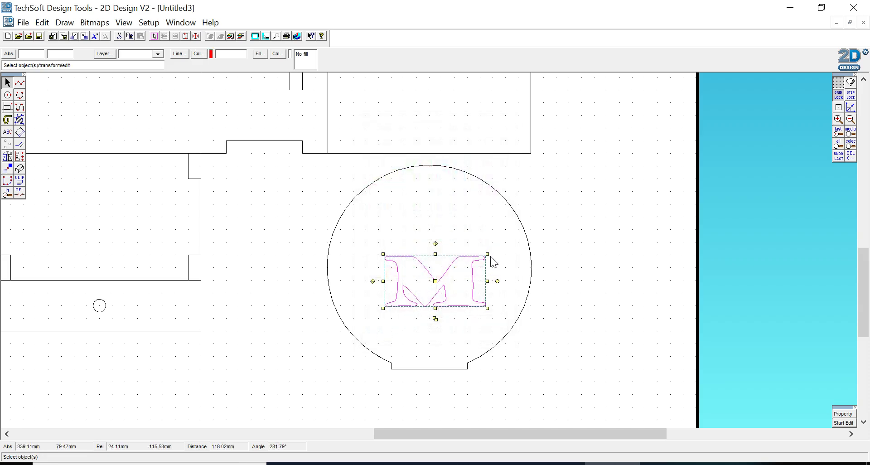
# Enlarge the letter M to about 1.5 times its size and centre it within the circular piece
pyautogui.moveTo(487, 253); pyautogui.dragTo(541, 225)
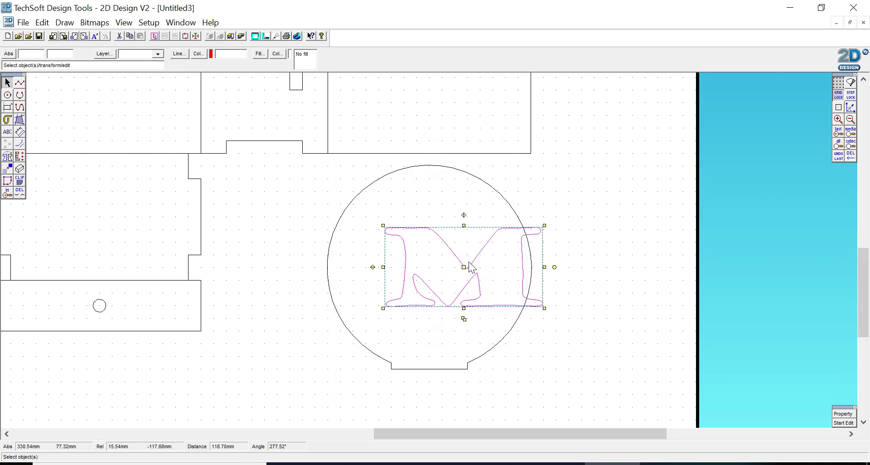
pyautogui.moveTo(462, 267); pyautogui.dragTo(431, 270)
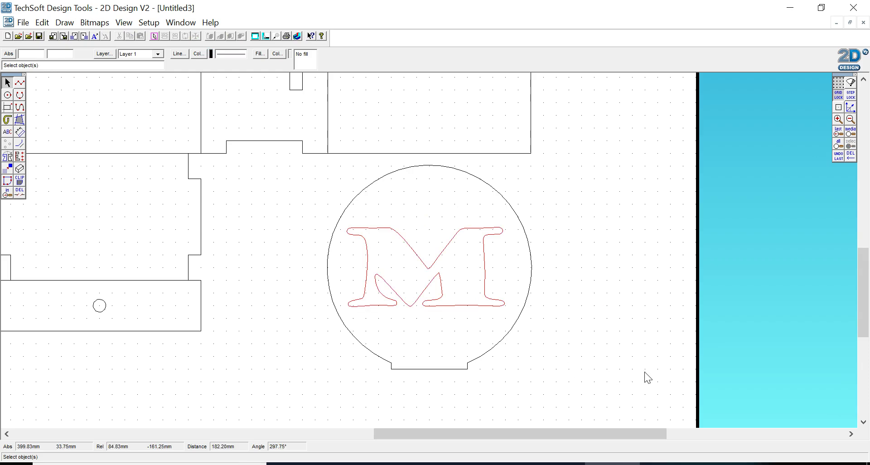
pyautogui.click(851, 119)
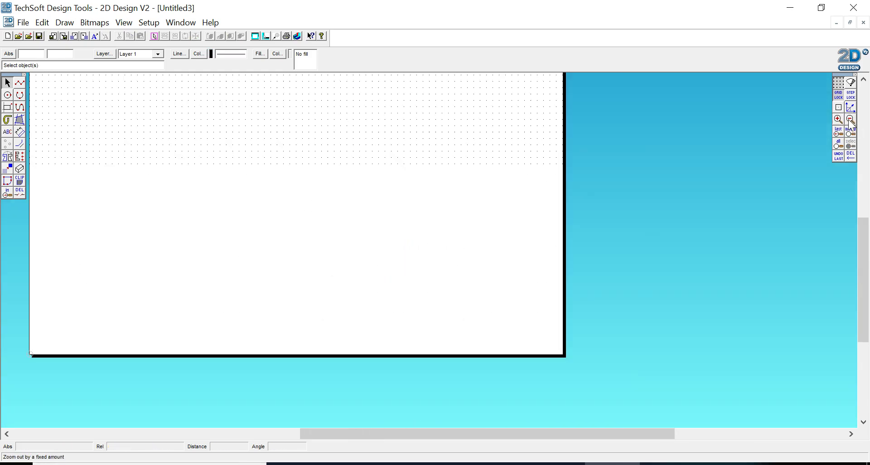
pyautogui.moveTo(628, 432); pyautogui.dragTo(606, 435)
pyautogui.moveTo(863, 342); pyautogui.dragTo(866, 316)
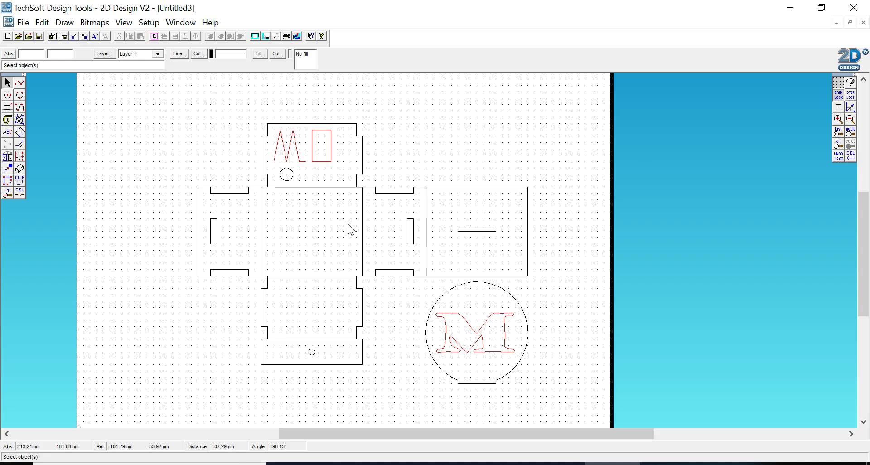
pyautogui.click(22, 22)
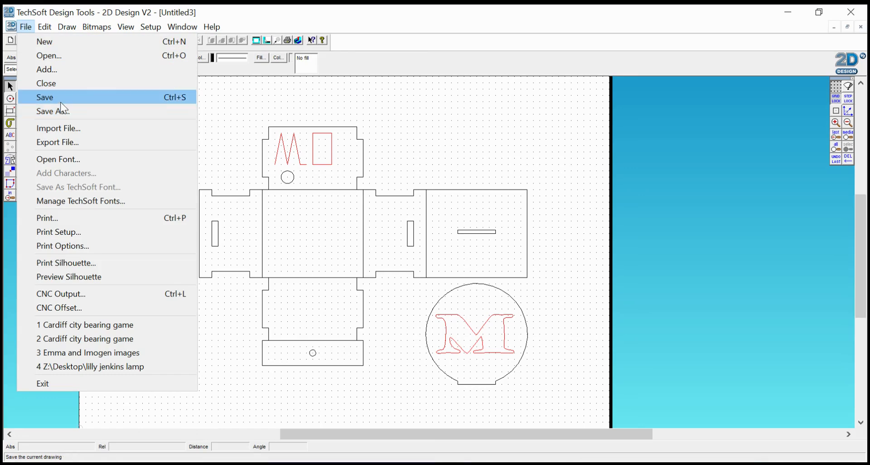
pyautogui.click(223, 121)
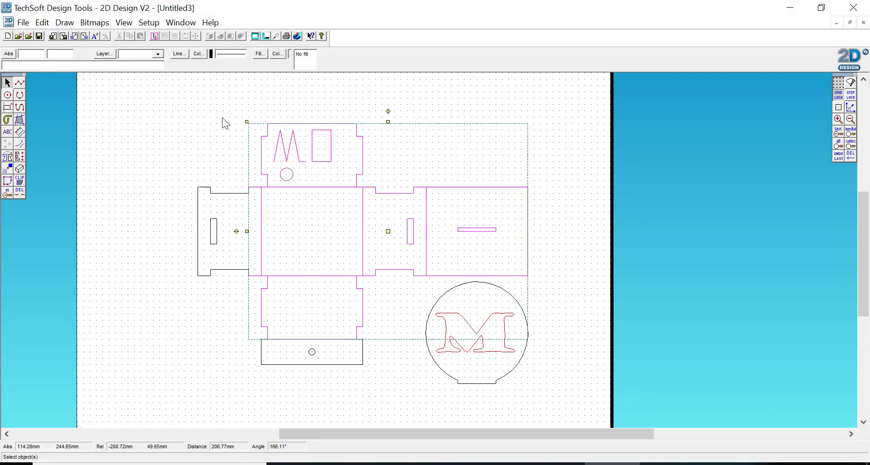
pyautogui.click(147, 167)
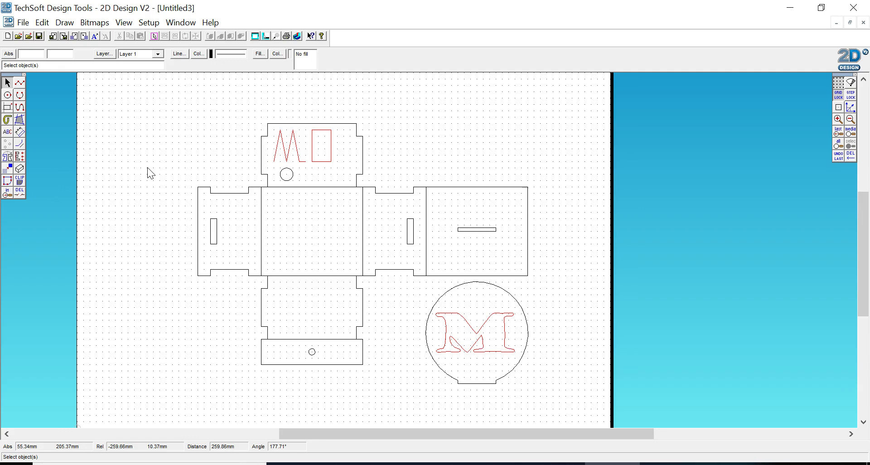